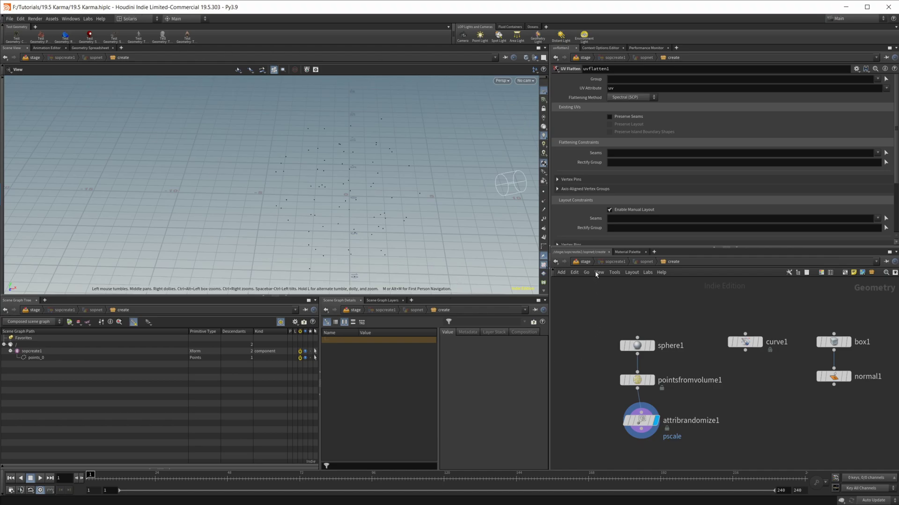
# - Step the display flag through sphere1, pointsfromvolume1 and attribrandomize1, then select the pscale attribute name
pyautogui.scroll(-2, 630, 295)
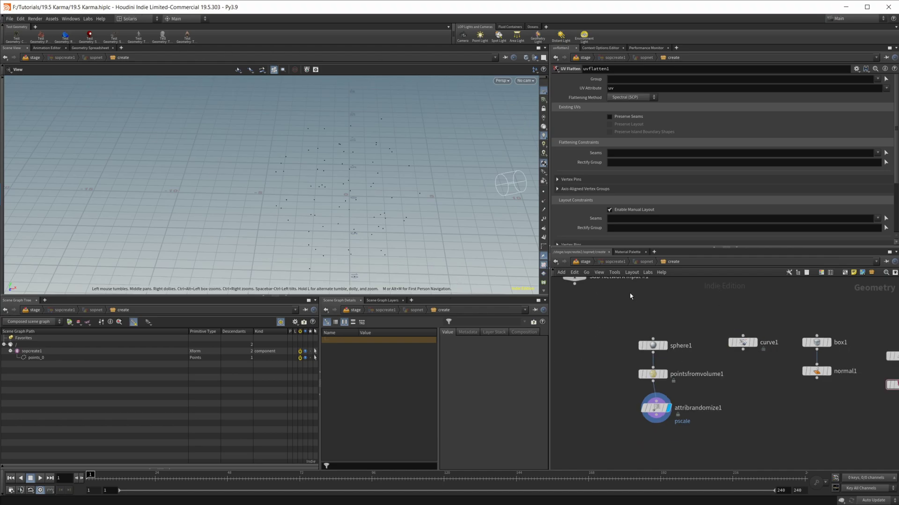
pyautogui.scroll(-2, 609, 326)
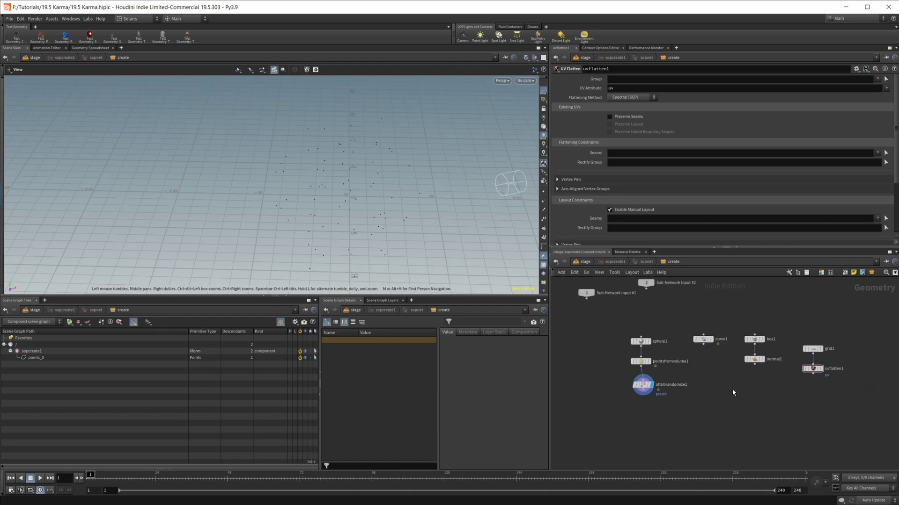
pyautogui.scroll(3, 630, 357)
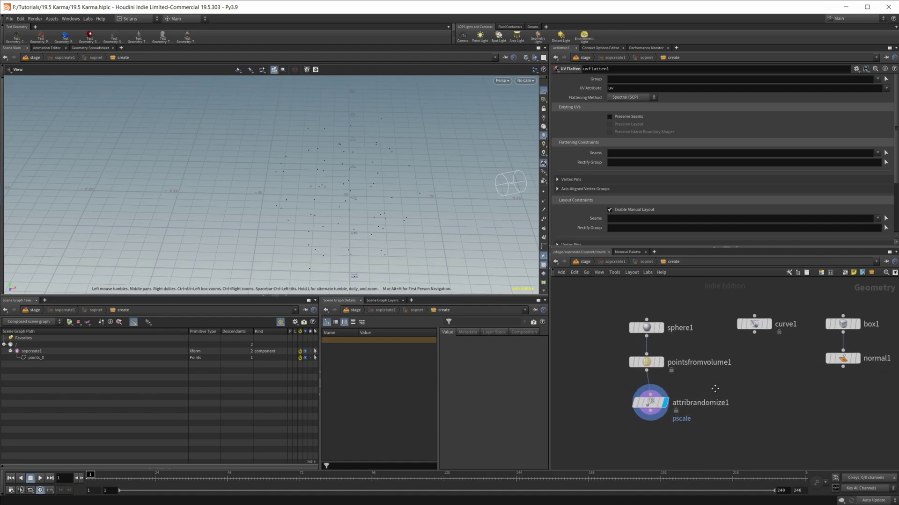
pyautogui.moveTo(717, 390); pyautogui.dragTo(732, 405, button='middle')
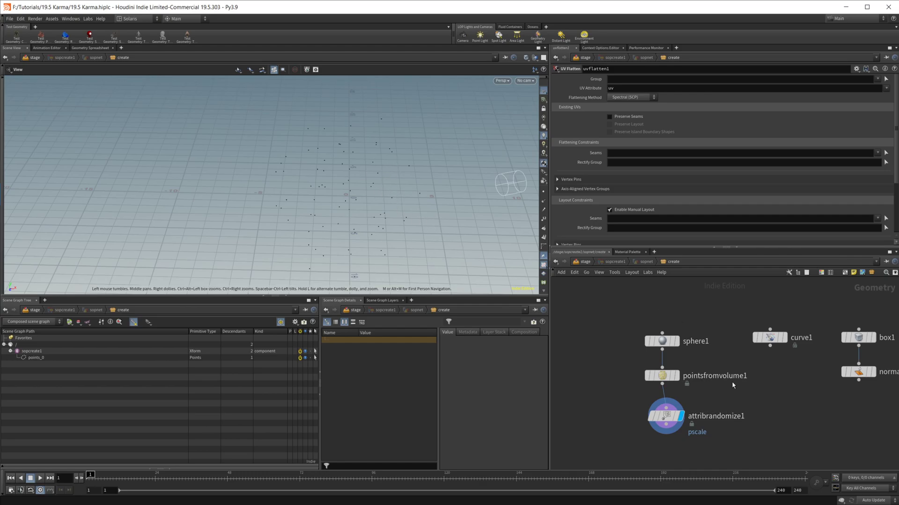
pyautogui.click(680, 326)
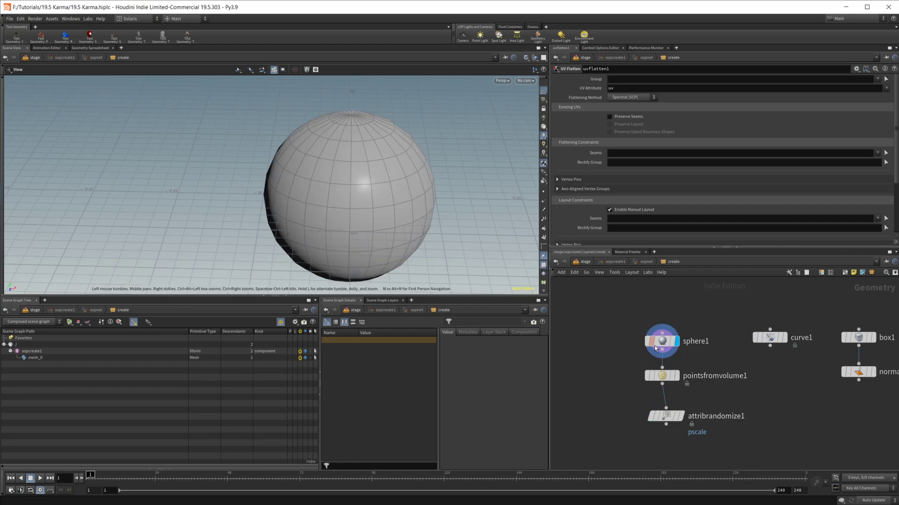
pyautogui.click(661, 375)
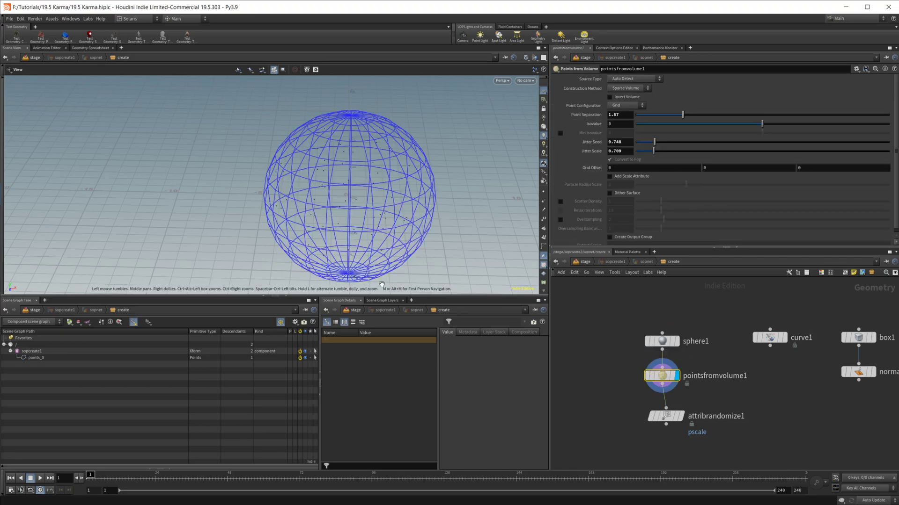
pyautogui.click(672, 417)
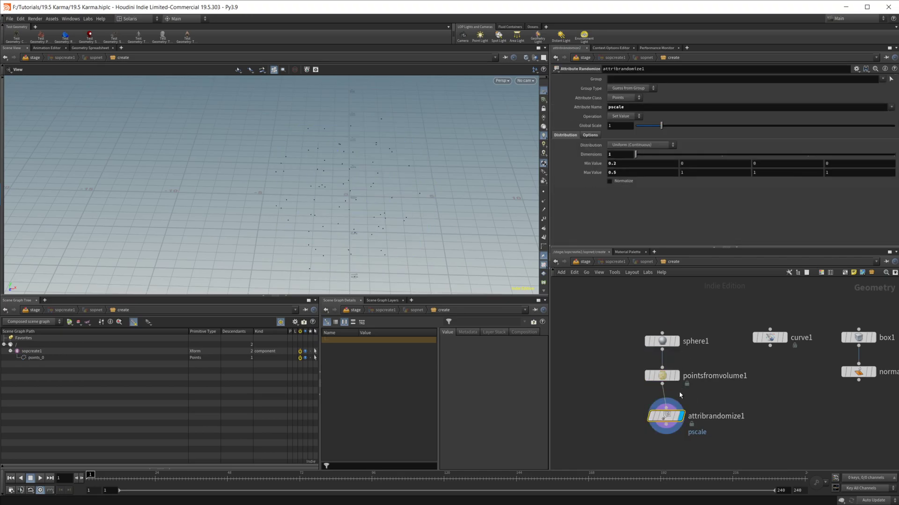
pyautogui.doubleClick(635, 110)
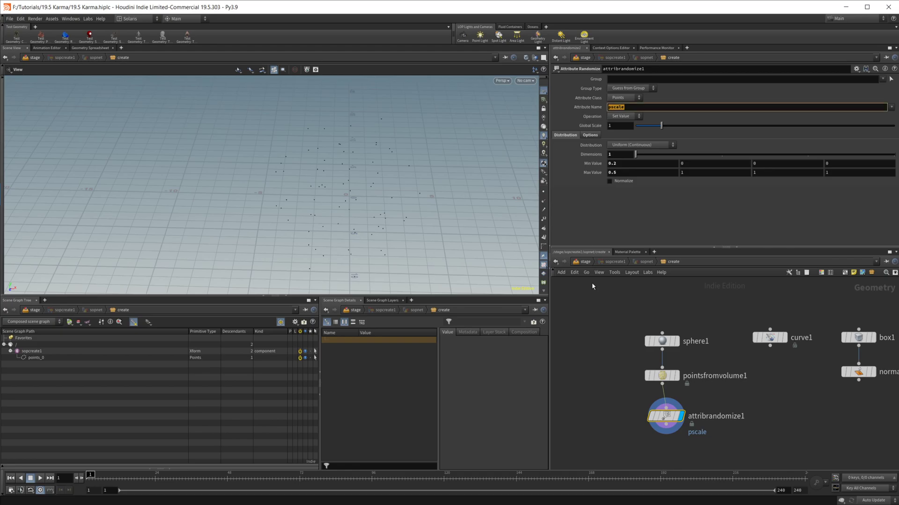
# - Return to the stage network and pull the viewport back from the sphere cluster
pyautogui.click(586, 262)
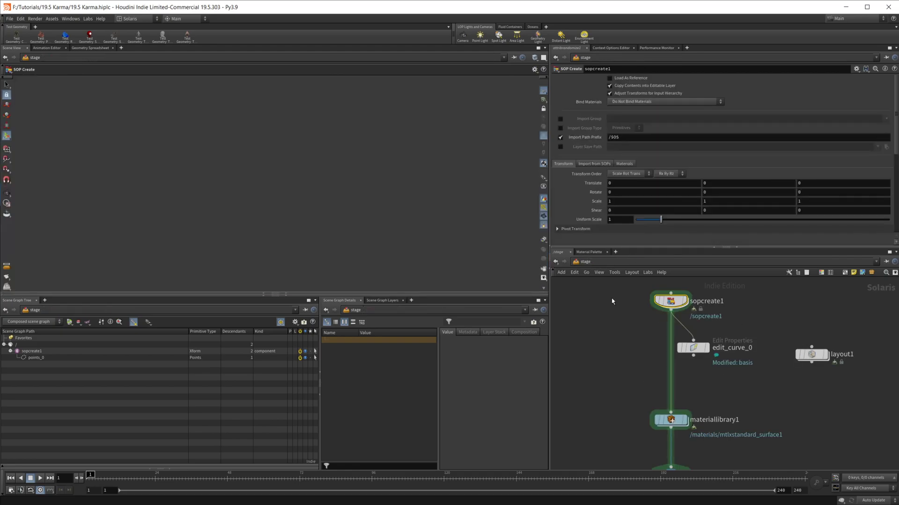
pyautogui.press('Escape')
pyautogui.scroll(-10, 355, 225)
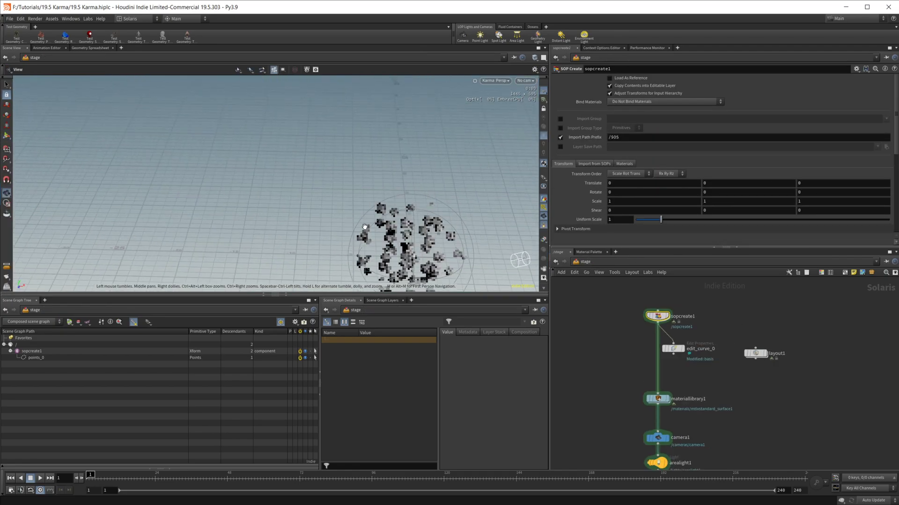
pyautogui.moveTo(356, 225); pyautogui.dragTo(314, 186)
pyautogui.scroll(5, 319, 187)
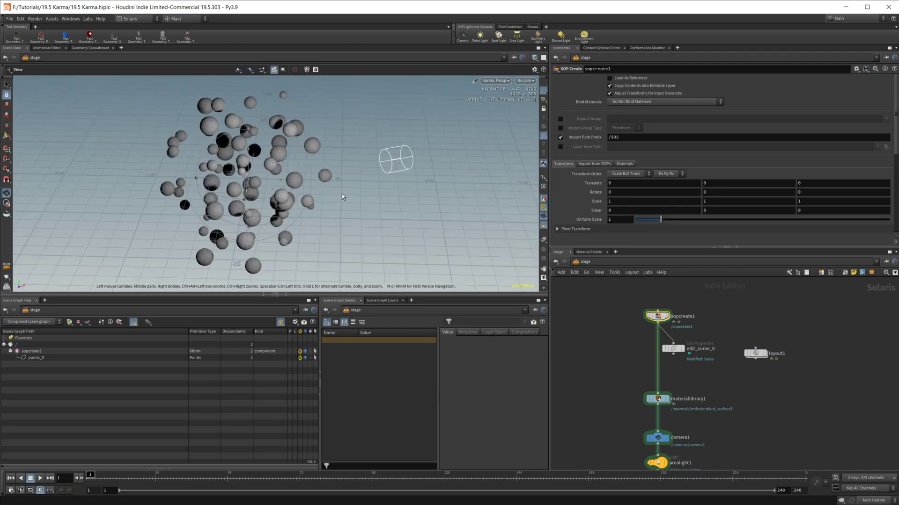
pyautogui.press('Return')
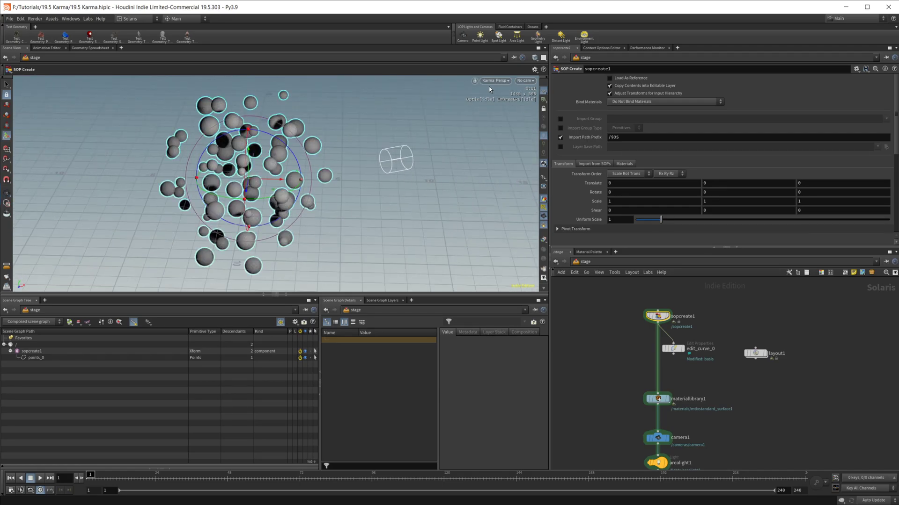
# - Switch the viewport renderer to Houdini GL, then back to Karma
pyautogui.click(493, 81)
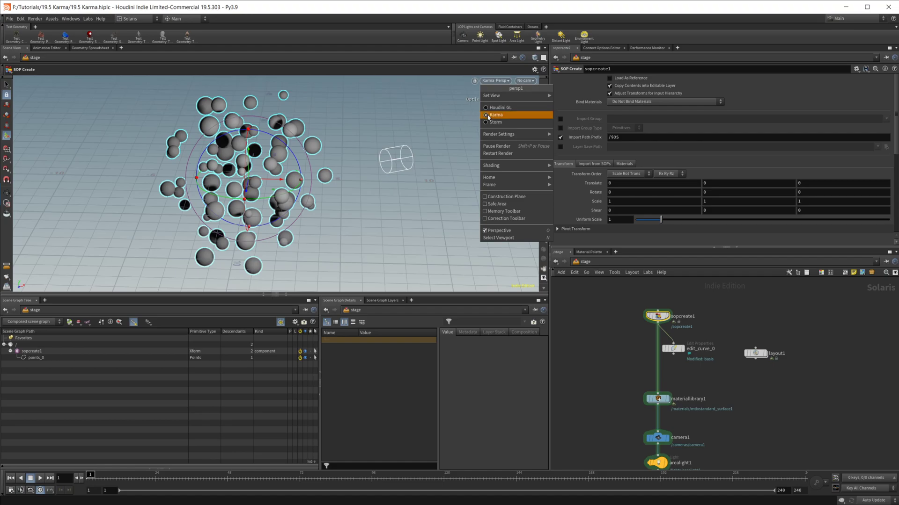
pyautogui.click(489, 108)
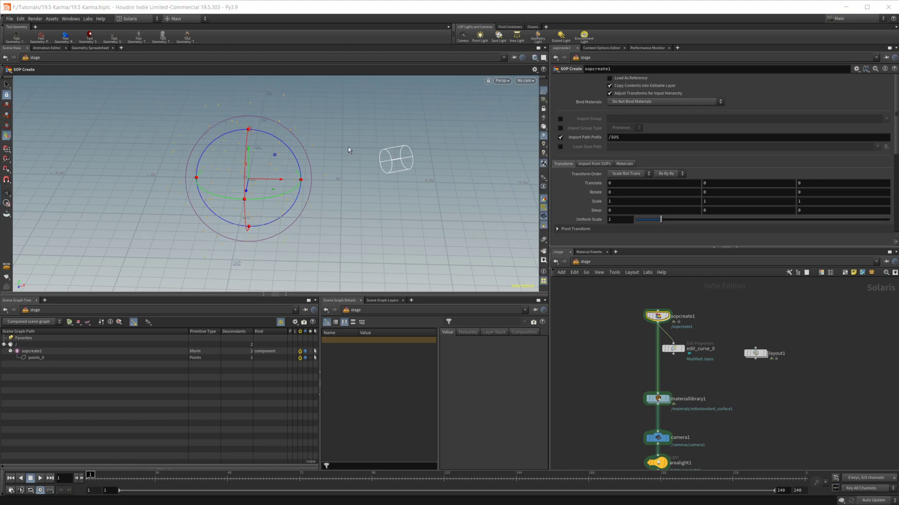
pyautogui.click(504, 84)
pyautogui.click(501, 117)
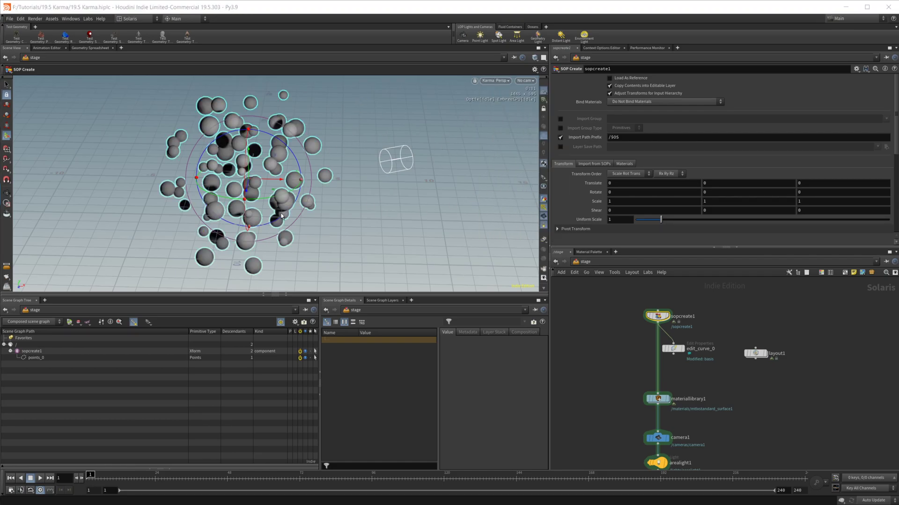
# - Orbit the Karma render of the sphere cluster to a new angle
pyautogui.press('Escape')
pyautogui.moveTo(286, 219); pyautogui.dragTo(412, 89)
pyautogui.press('Return')
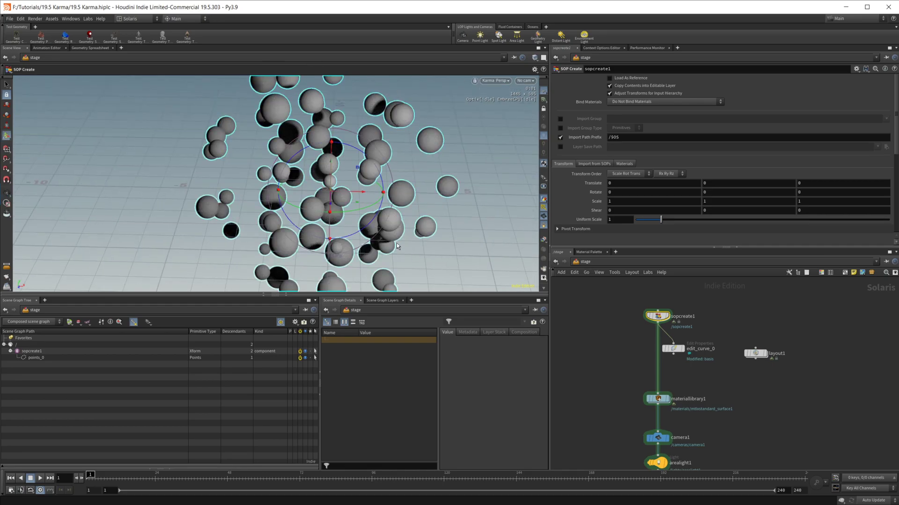
pyautogui.press('Escape')
pyautogui.moveTo(397, 241); pyautogui.dragTo(363, 182)
pyautogui.press('Return')
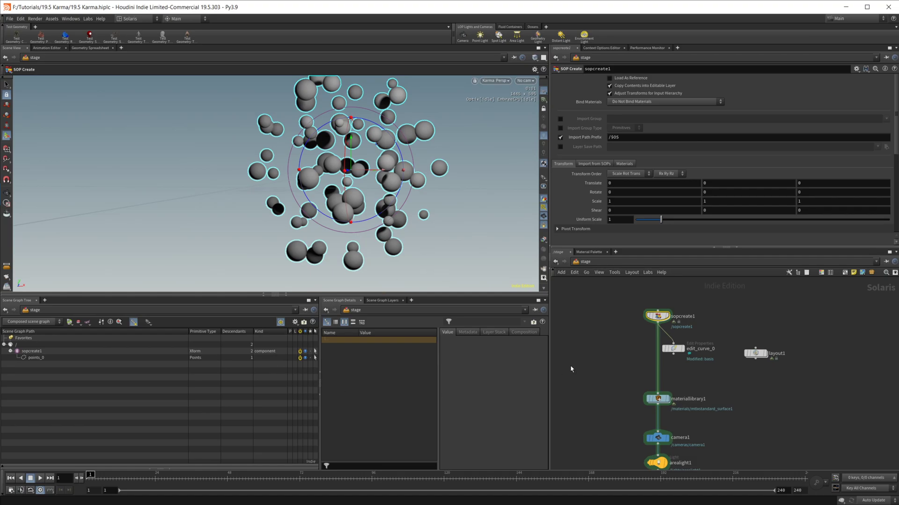
# - Bring karmarendersettings1 into view in the network and box-select it
pyautogui.moveTo(570, 365); pyautogui.dragTo(608, 375, button='middle')
pyautogui.moveTo(648, 362)
pyautogui.moveTo(643, 399)
pyautogui.moveTo(649, 466); pyautogui.dragTo(631, 421, button='middle')
pyautogui.moveTo(630, 421)
pyautogui.moveTo(601, 397); pyautogui.dragTo(661, 455)
pyautogui.press('Tab')
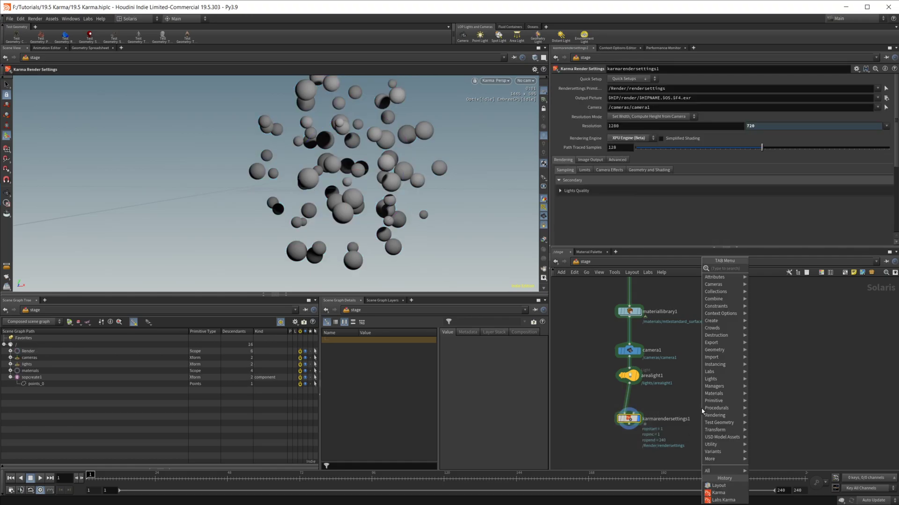
pyautogui.write('karm')
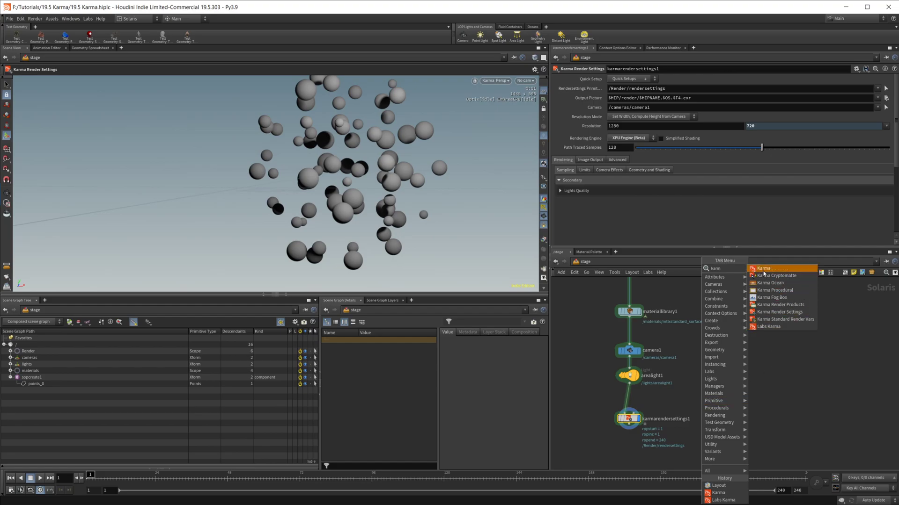
pyautogui.click(780, 312)
pyautogui.click(717, 401)
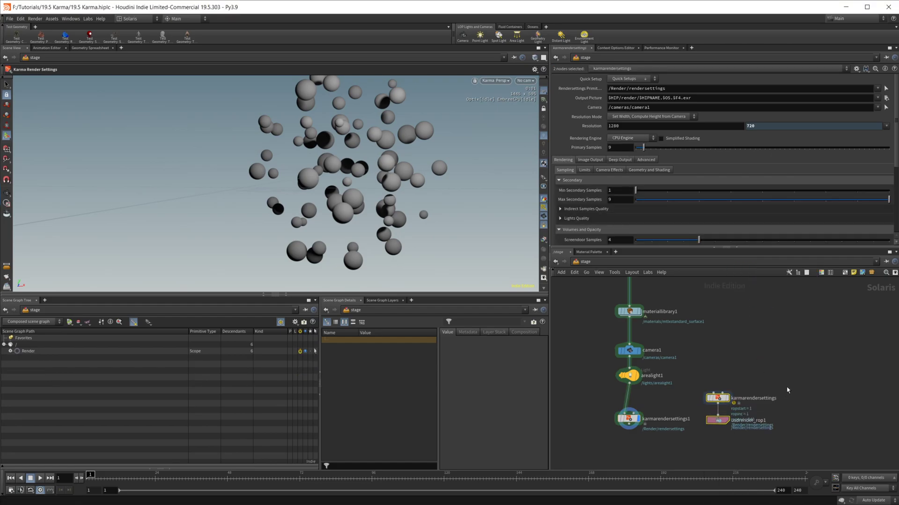
pyautogui.scroll(4, 777, 402)
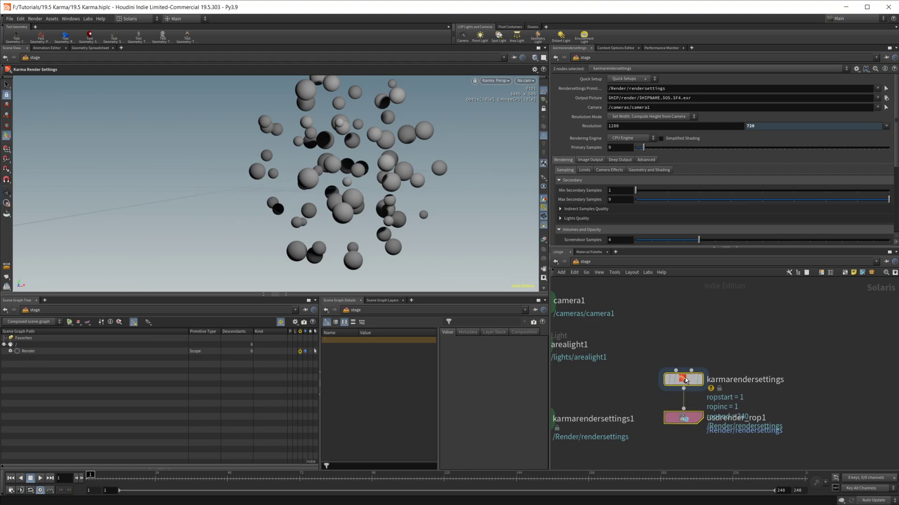
pyautogui.click(791, 393)
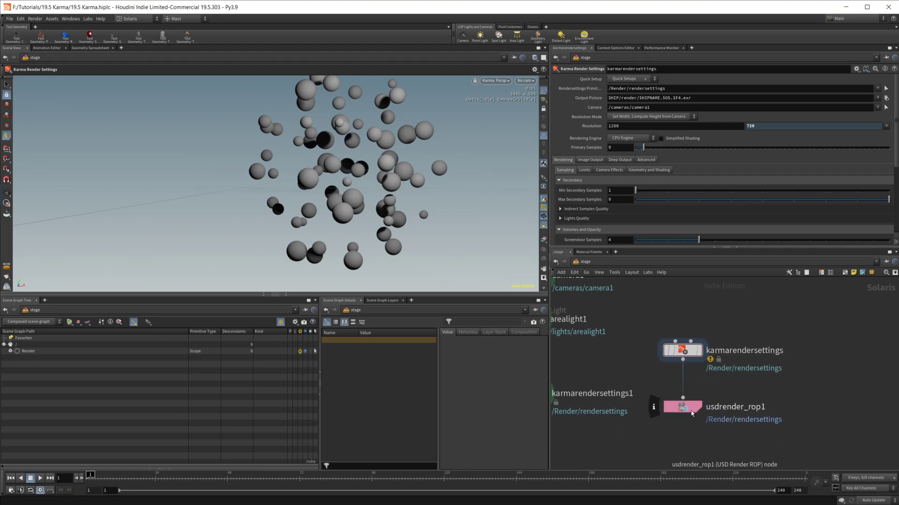
pyautogui.click(695, 412)
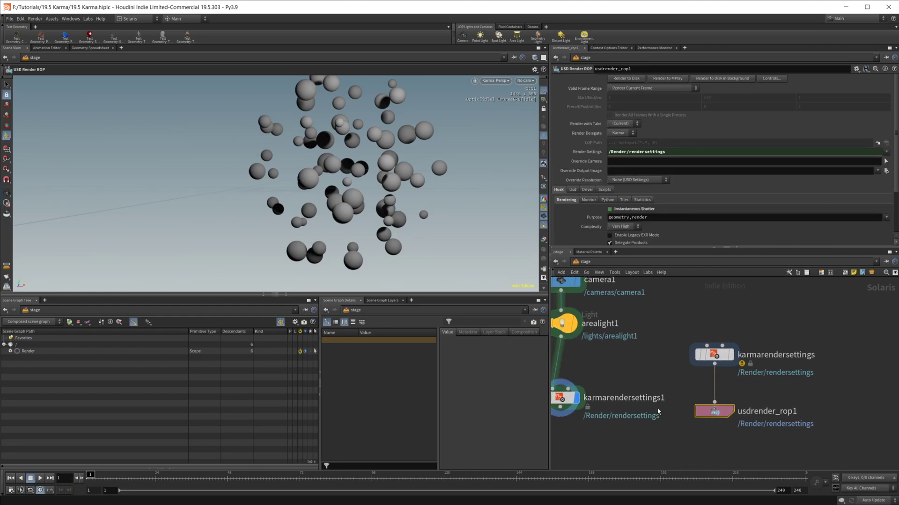
pyautogui.click(702, 357)
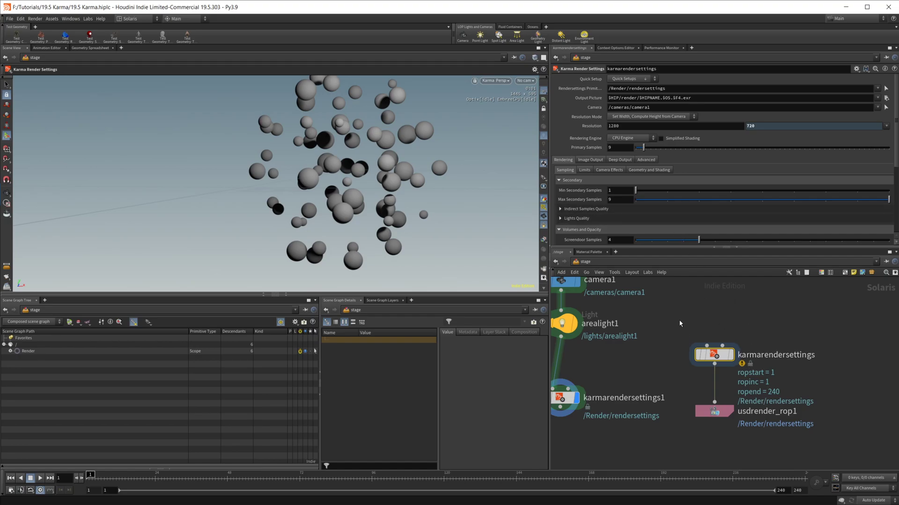
pyautogui.moveTo(680, 324); pyautogui.dragTo(734, 433)
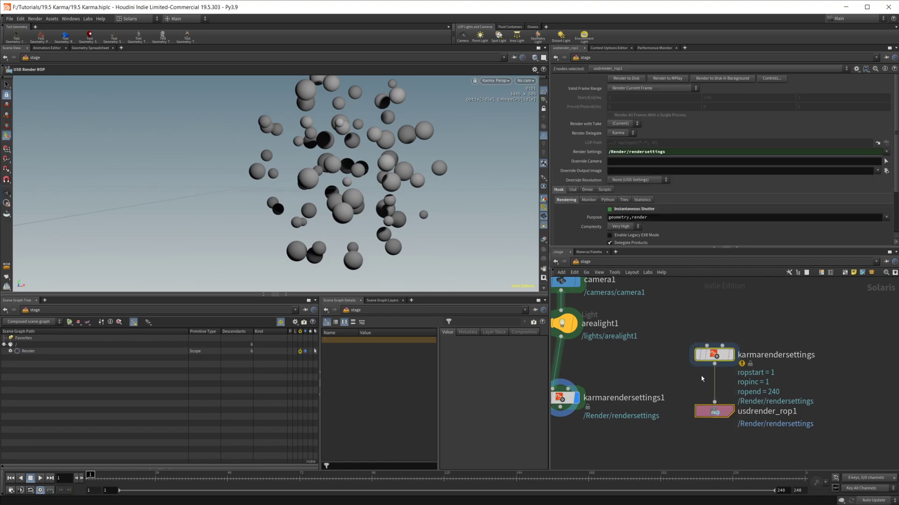
pyautogui.press('Delete')
pyautogui.press('Tab')
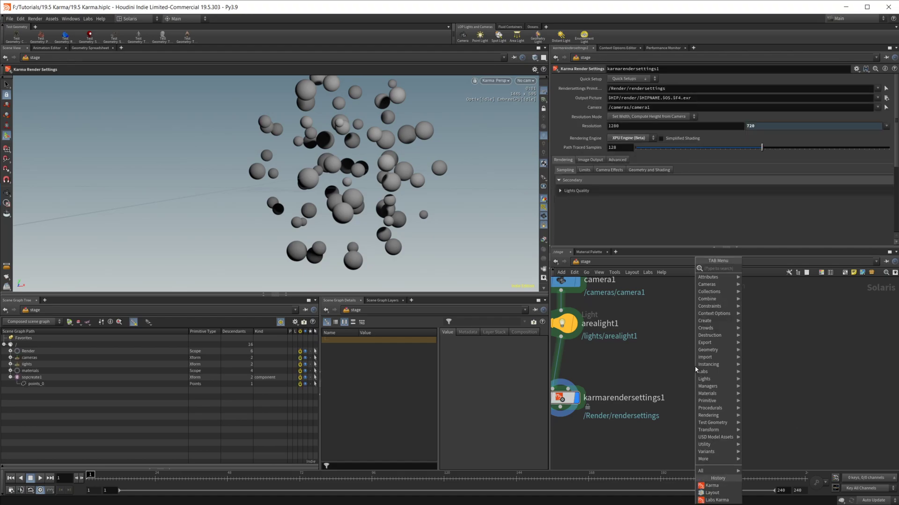
pyautogui.write('karm')
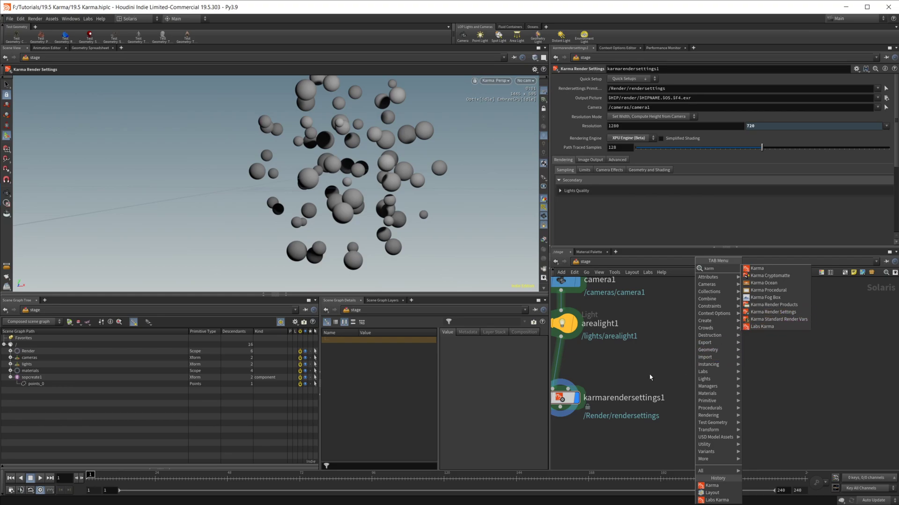
pyautogui.press('Down')
pyautogui.press('Up')
pyautogui.press('Up')
pyautogui.press('Up')
pyautogui.press('Up')
pyautogui.press('Up')
pyautogui.press('Up')
pyautogui.press('Down')
pyautogui.press('Down')
pyautogui.press('Down')
pyautogui.press('Down')
pyautogui.press('Down')
pyautogui.press('Down')
pyautogui.press('Escape')
pyautogui.scroll(-3, 694, 336)
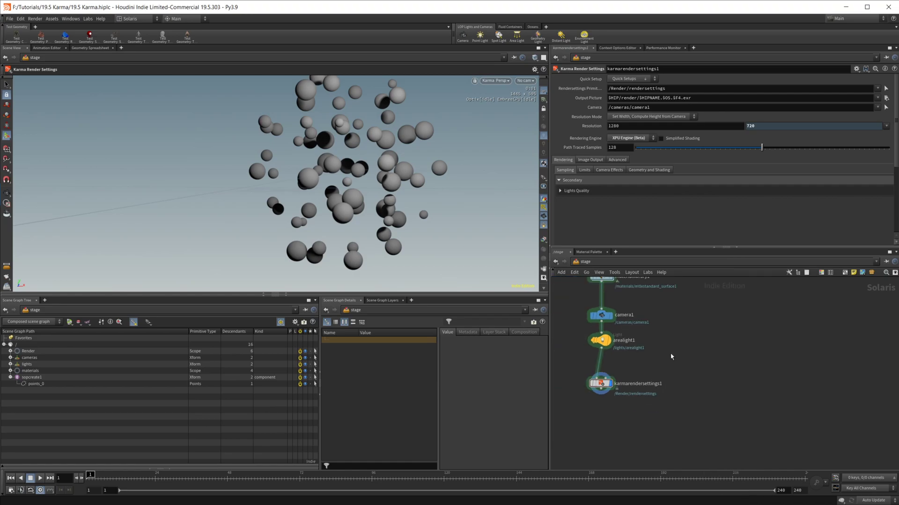
pyautogui.moveTo(693, 336); pyautogui.dragTo(697, 340, button='middle')
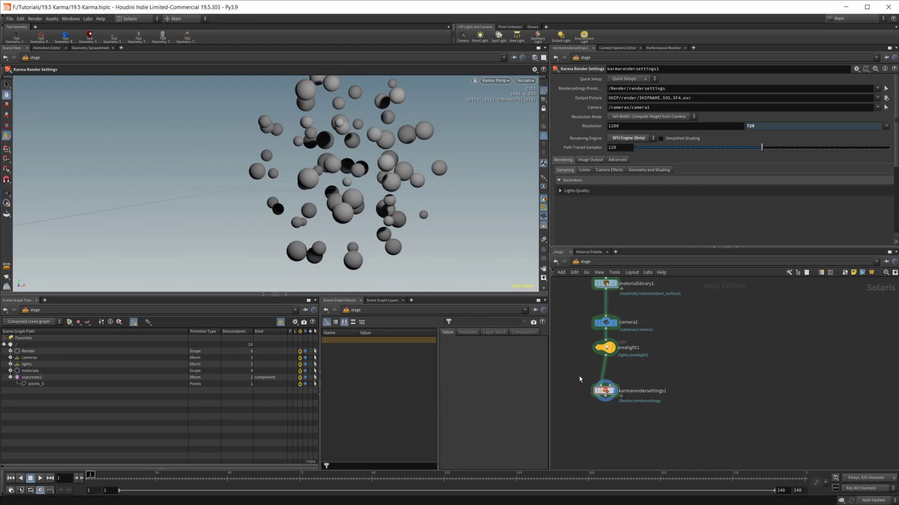
pyautogui.moveTo(580, 375); pyautogui.dragTo(661, 422)
pyautogui.moveTo(666, 358); pyautogui.dragTo(695, 398, button='middle')
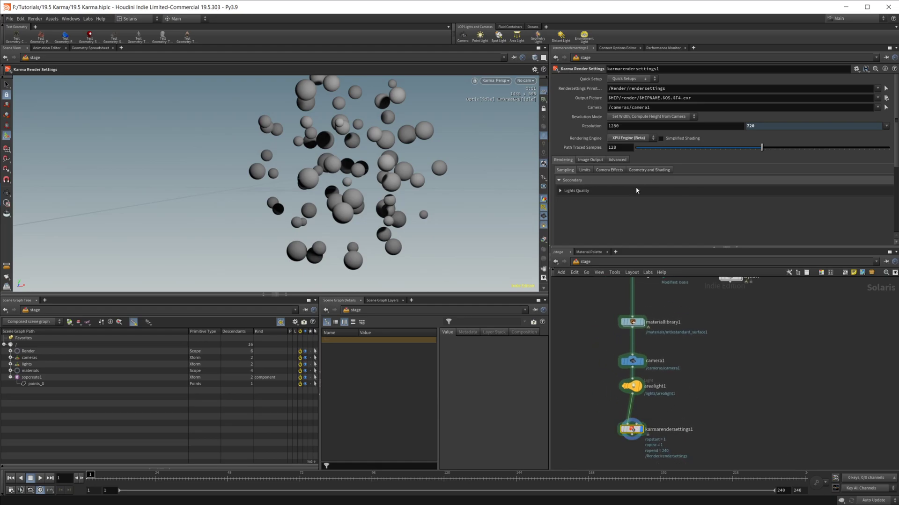
pyautogui.click(624, 143)
pyautogui.click(625, 149)
pyautogui.moveTo(725, 335); pyautogui.dragTo(725, 406, button='middle')
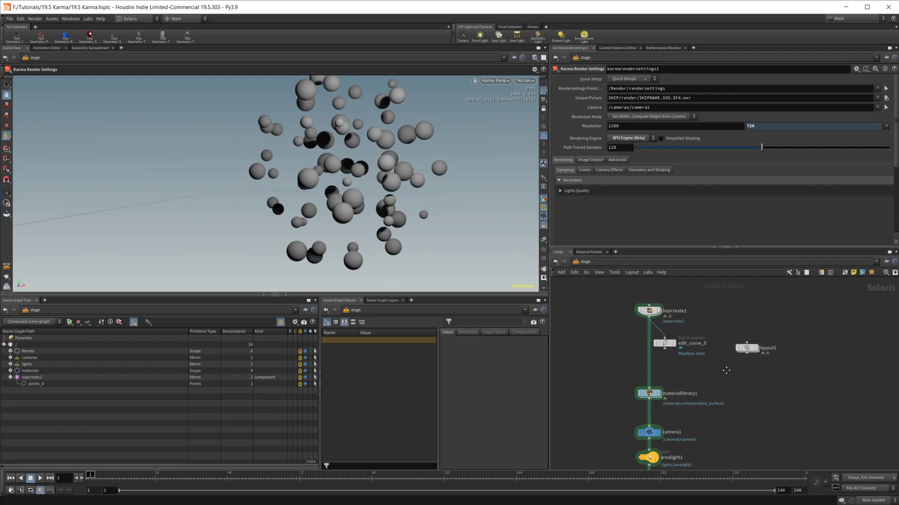
# - Inside sopcreate1, display curve1 instead of the points, return to /stage, and highlight the Bezier warning
pyautogui.doubleClick(646, 305)
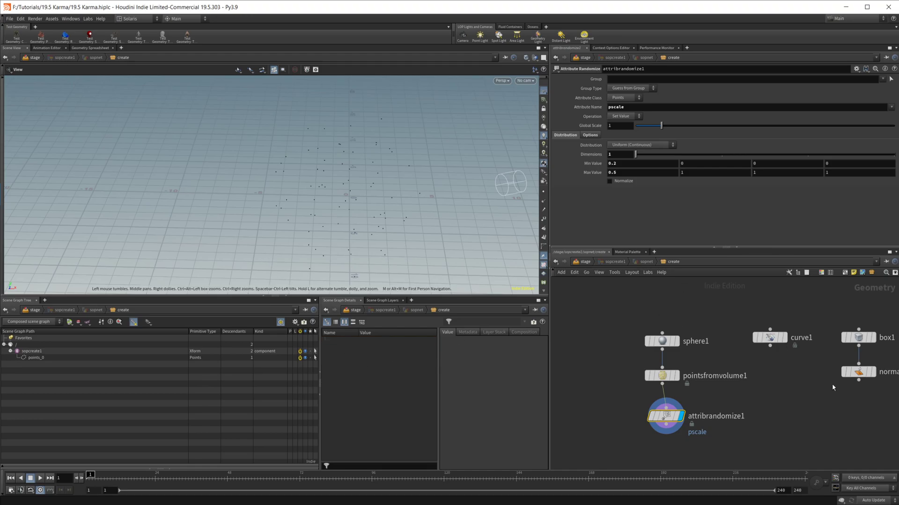
pyautogui.click(770, 337)
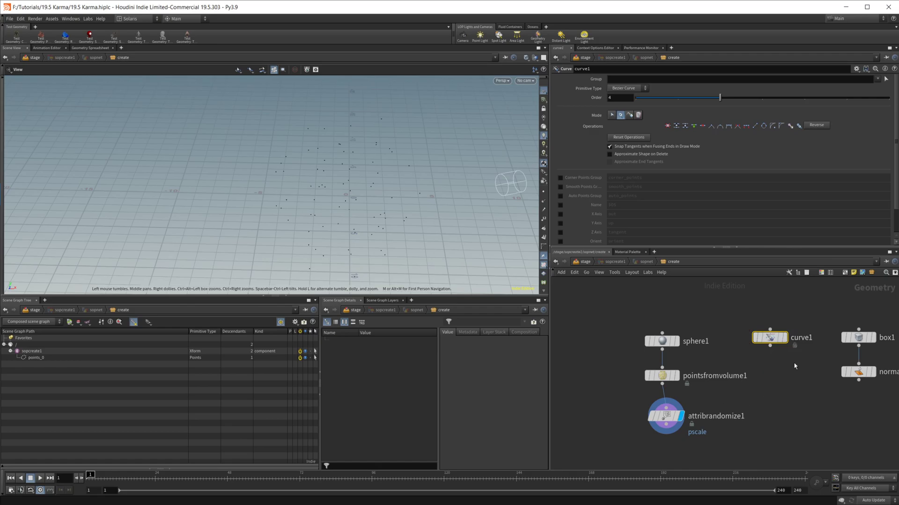
pyautogui.press('r')
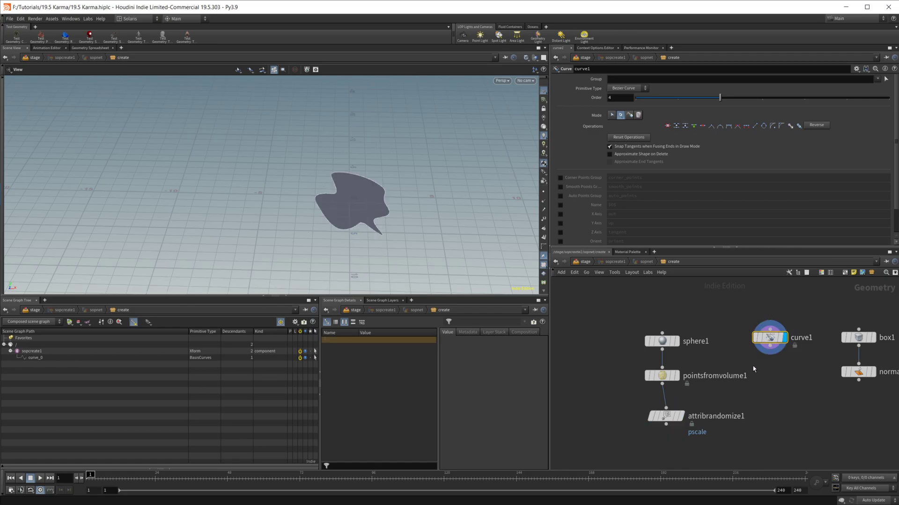
pyautogui.moveTo(759, 376); pyautogui.dragTo(711, 378, button='middle')
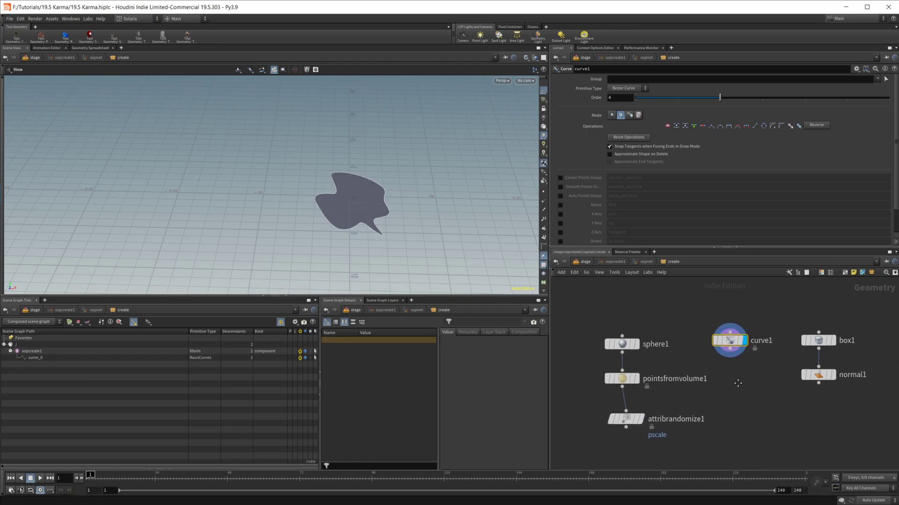
pyautogui.click(590, 264)
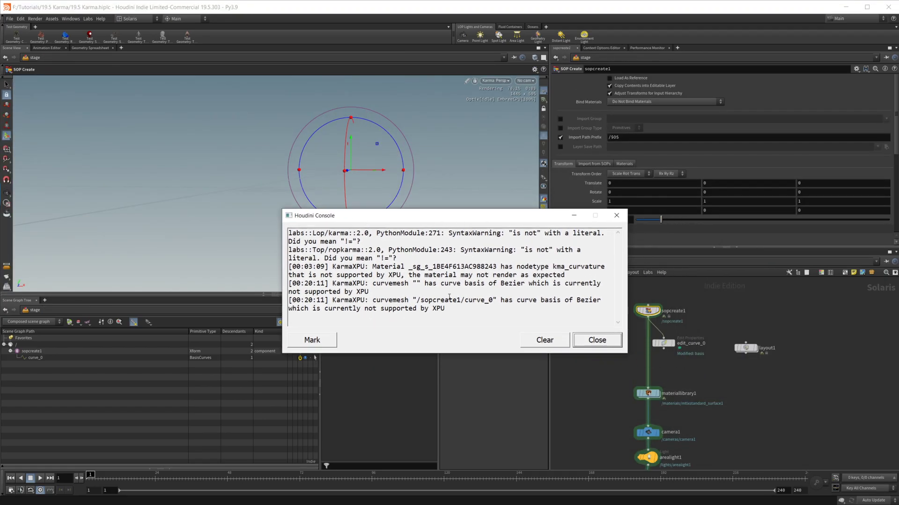
pyautogui.moveTo(504, 300); pyautogui.dragTo(467, 302)
# - Close the console, find the Catmull-Rom curve support line in the Karma notes, then minimize Chrome
pyautogui.click(616, 215)
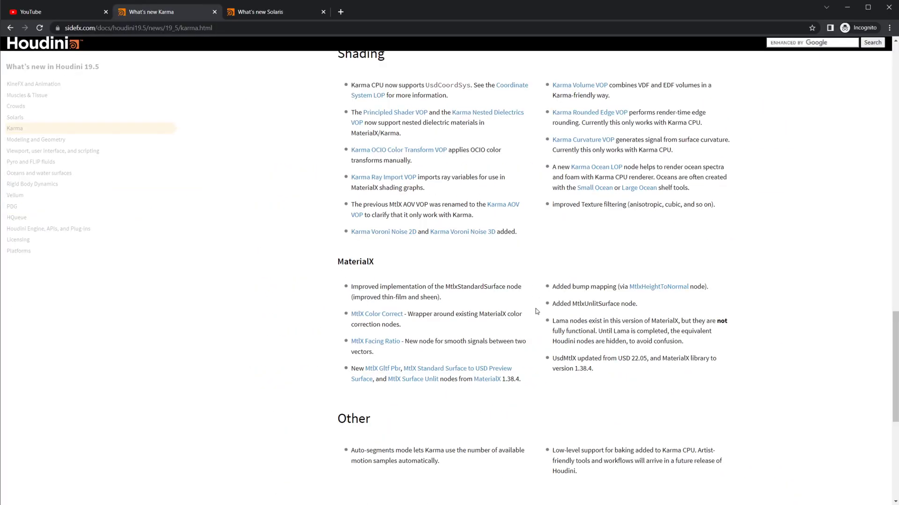
pyautogui.scroll(3, 536, 312)
pyautogui.scroll(3, 436, 241)
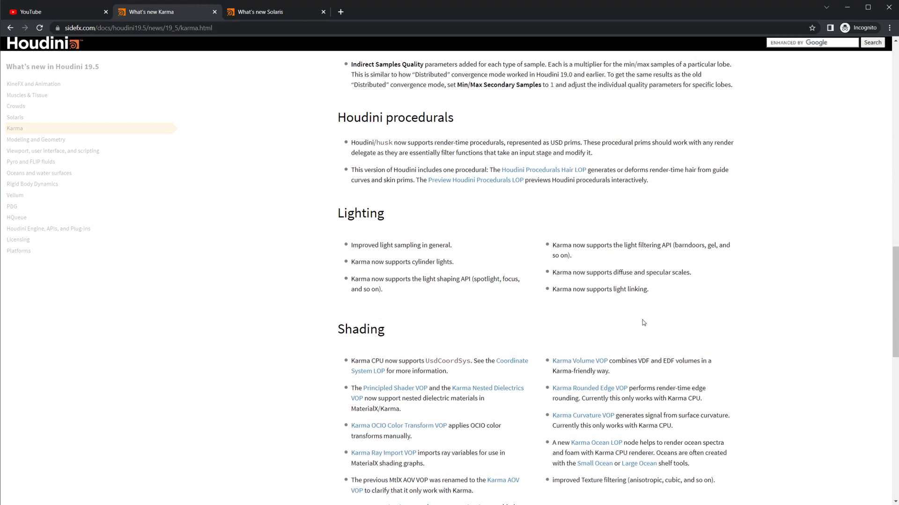
pyautogui.scroll(10, 596, 301)
pyautogui.scroll(4, 597, 299)
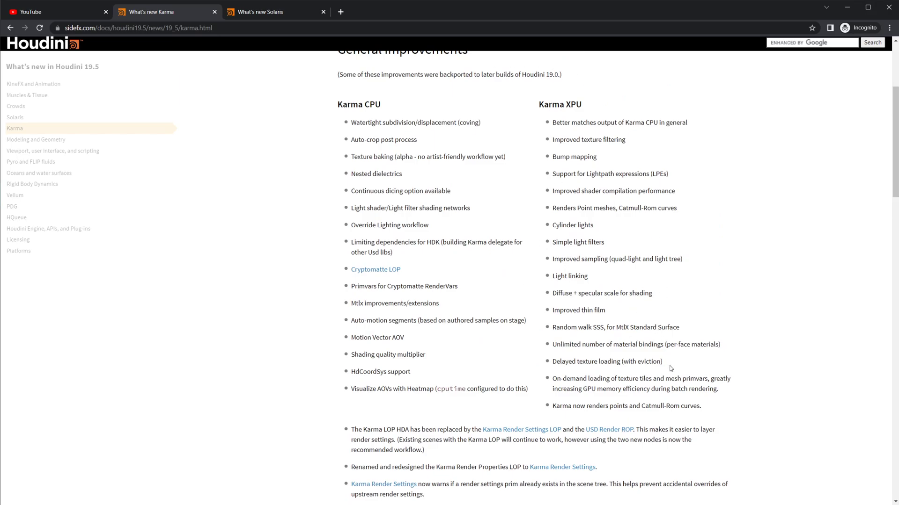
pyautogui.moveTo(556, 407); pyautogui.dragTo(693, 406)
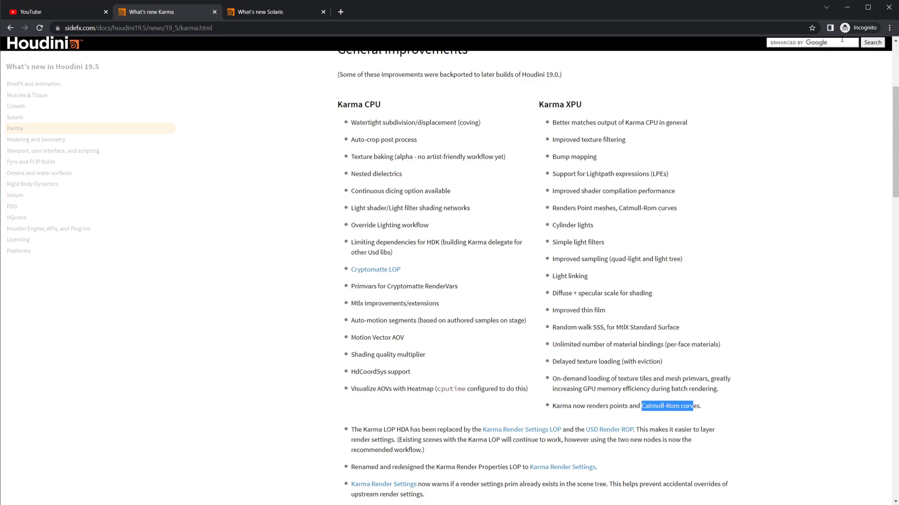
pyautogui.click(855, 7)
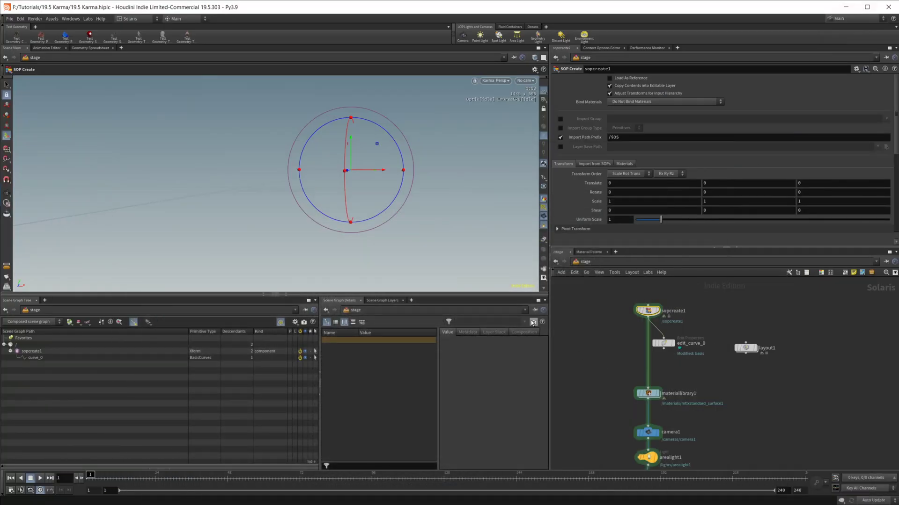
# - Tumble the viewport to an oblique view over the grid
pyautogui.press('Escape')
pyautogui.moveTo(379, 209); pyautogui.dragTo(384, 234)
pyautogui.press('Return')
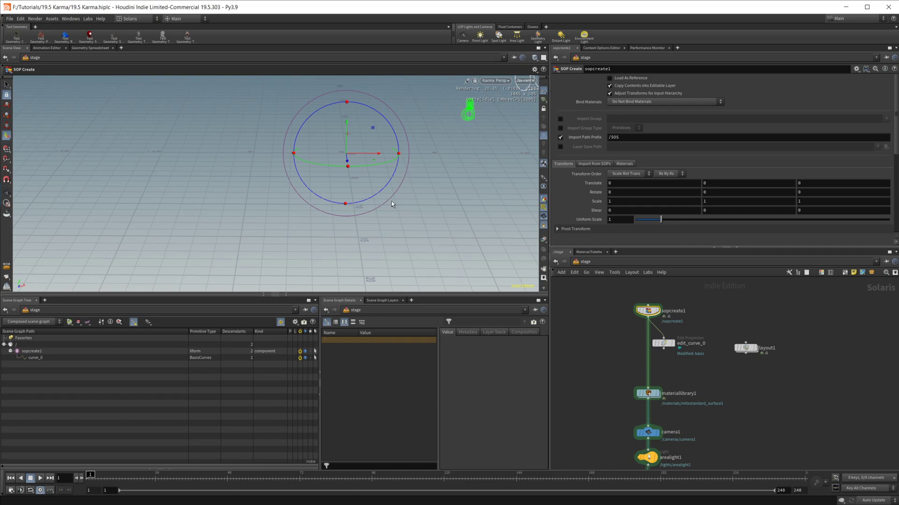
pyautogui.moveTo(392, 200); pyautogui.dragTo(391, 201, button='middle')
pyautogui.press('Escape')
pyautogui.moveTo(365, 201); pyautogui.dragTo(344, 202)
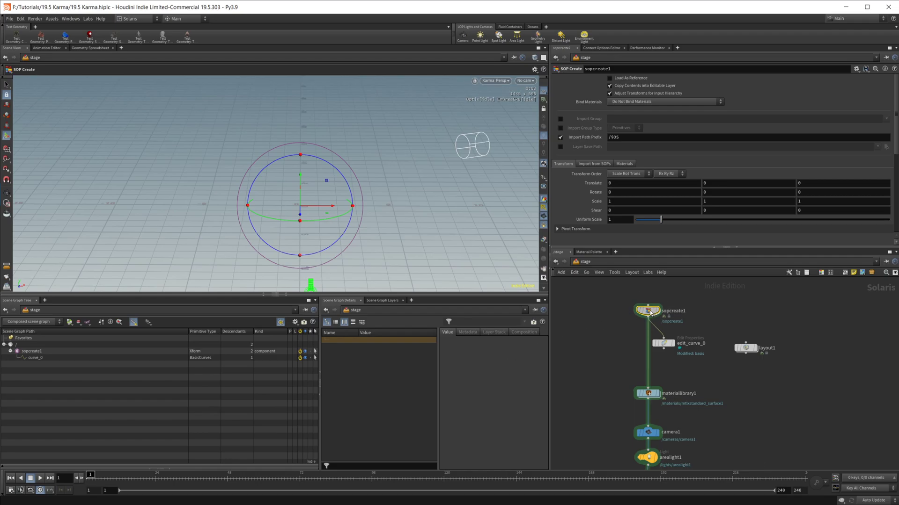
# - Select curve_0 in the Scene Graph Tree and its basis attribute in Scene Graph Details
pyautogui.click(201, 359)
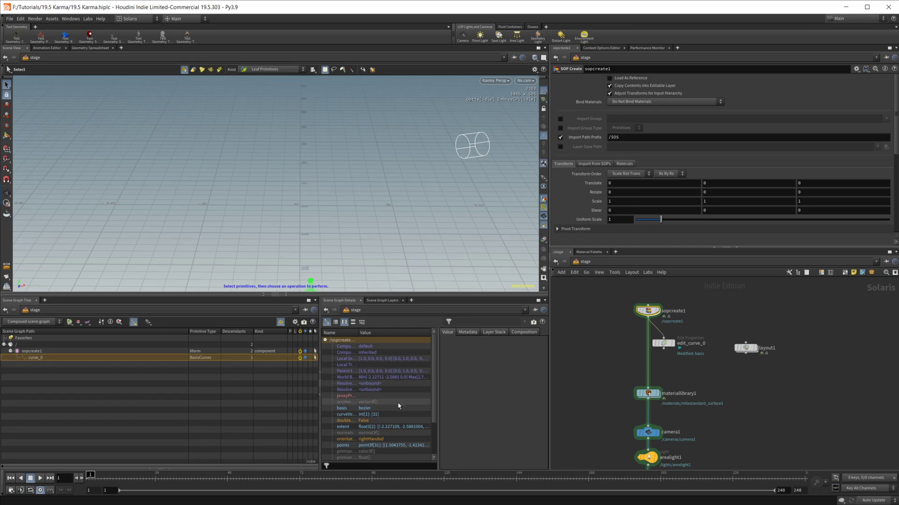
pyautogui.scroll(-1, 384, 374)
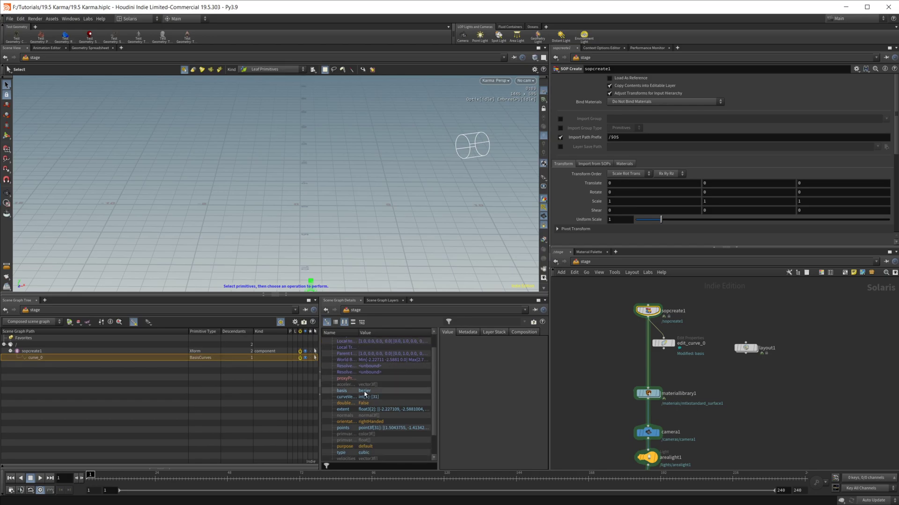
pyautogui.click(365, 394)
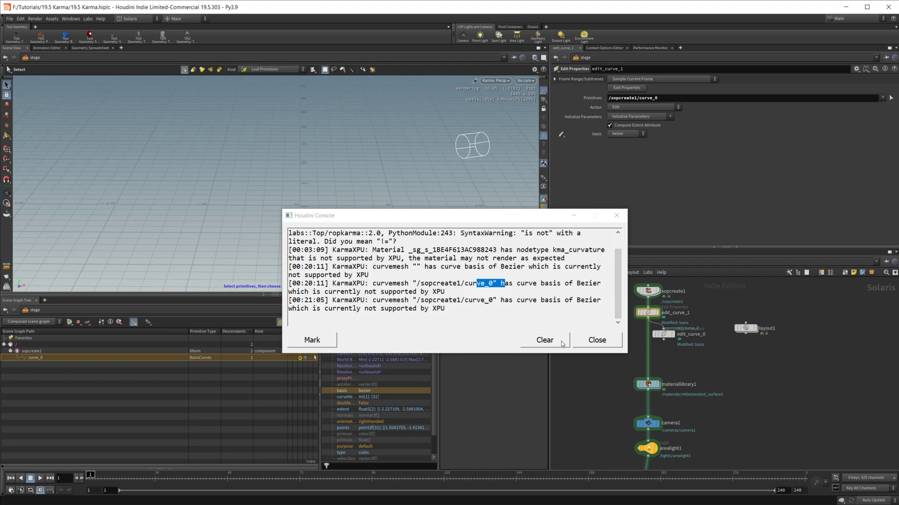
# - Clear and close the Houdini Console, then delete the extra edit_curve_0 node
pyautogui.click(561, 344)
pyautogui.click(597, 340)
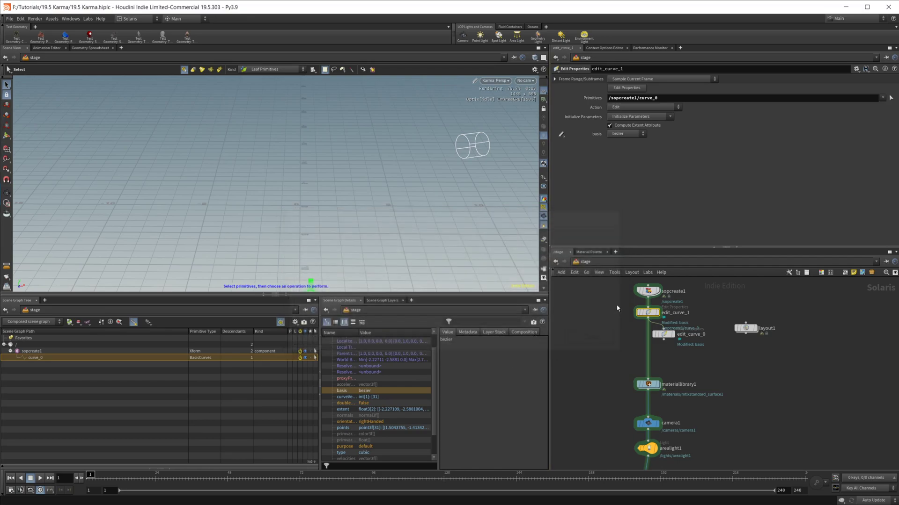
pyautogui.moveTo(662, 333); pyautogui.dragTo(713, 338)
pyautogui.click(714, 338)
pyautogui.press('Delete')
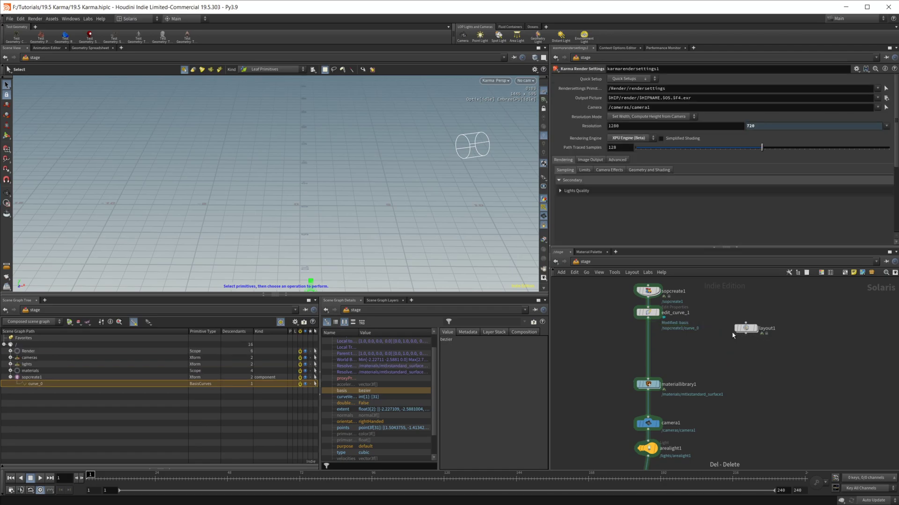
# - Set edit_curve_1's curve basis to catmullRom
pyautogui.scroll(2, 712, 349)
pyautogui.click(636, 306)
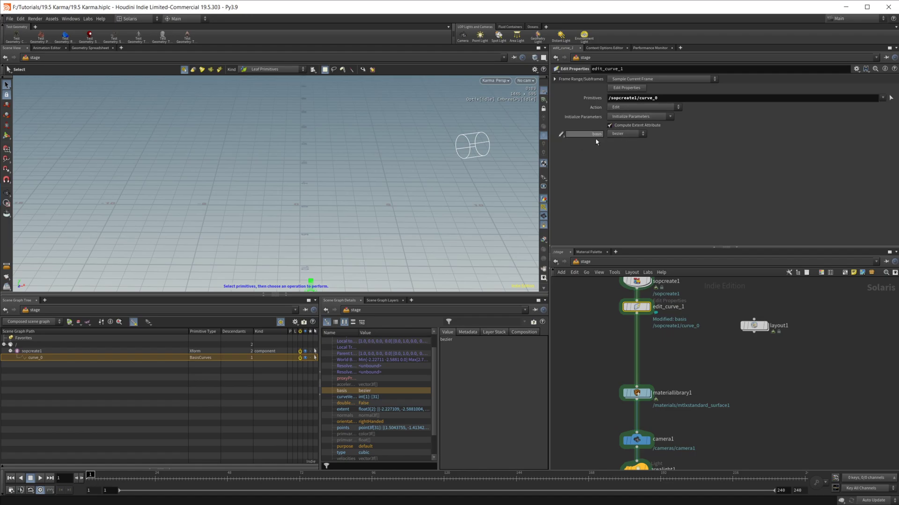
pyautogui.click(633, 136)
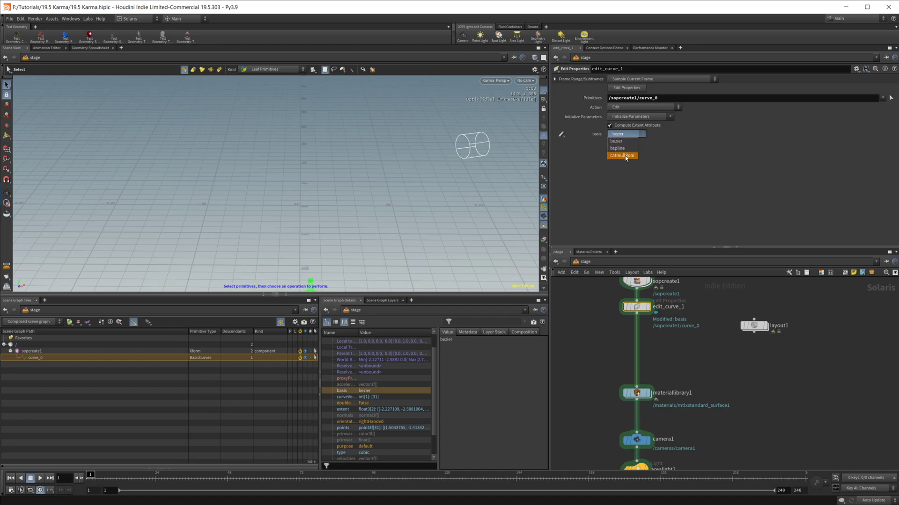
pyautogui.click(622, 156)
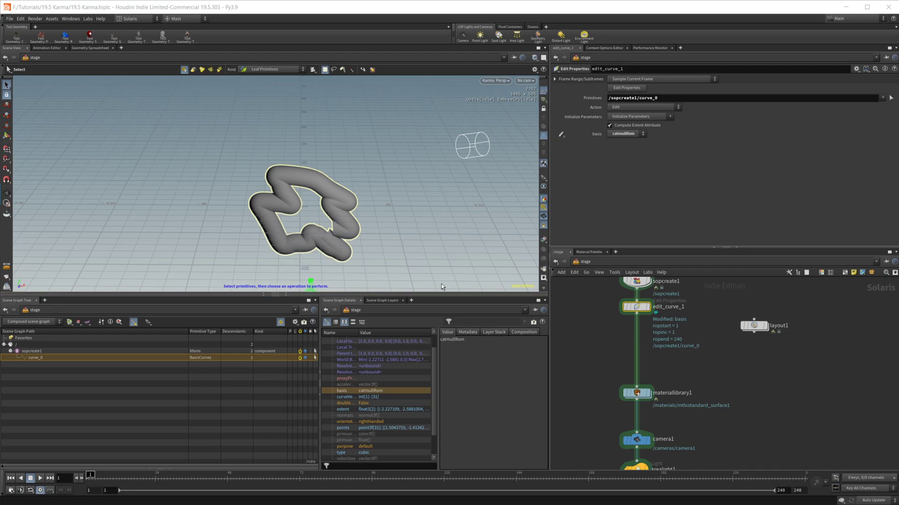
pyautogui.moveTo(697, 342); pyautogui.dragTo(704, 382, button='middle')
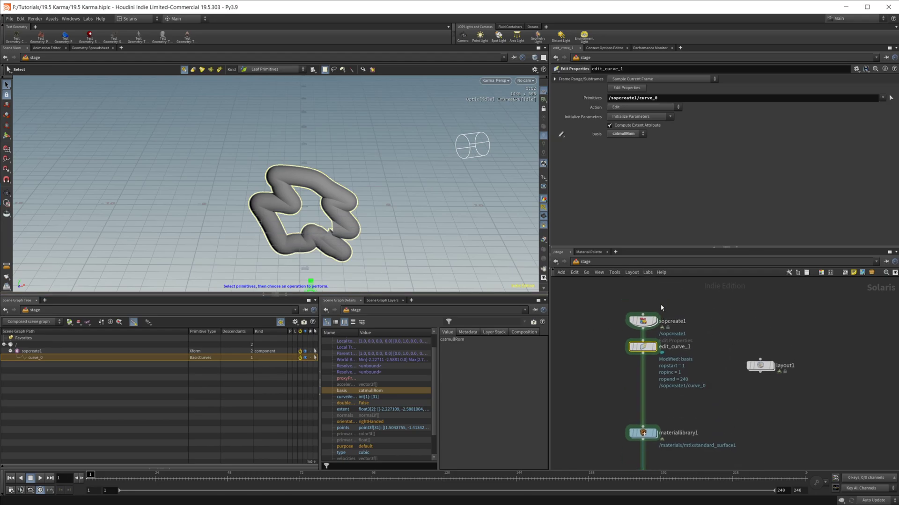
pyautogui.scroll(3, 717, 403)
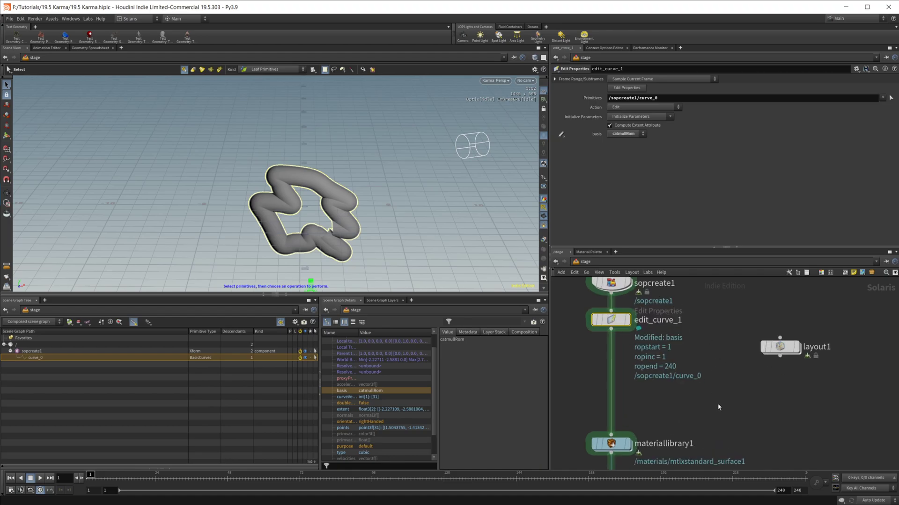
# - Switch karmarendersettings1's rendering engine to the CPU Engine
pyautogui.moveTo(682, 354)
pyautogui.mouseDown(button='middle')
pyautogui.moveTo(726, 344)
pyautogui.moveTo(715, 340)
pyautogui.moveTo(686, 364)
pyautogui.mouseUp(button='middle')
pyautogui.click(643, 408)
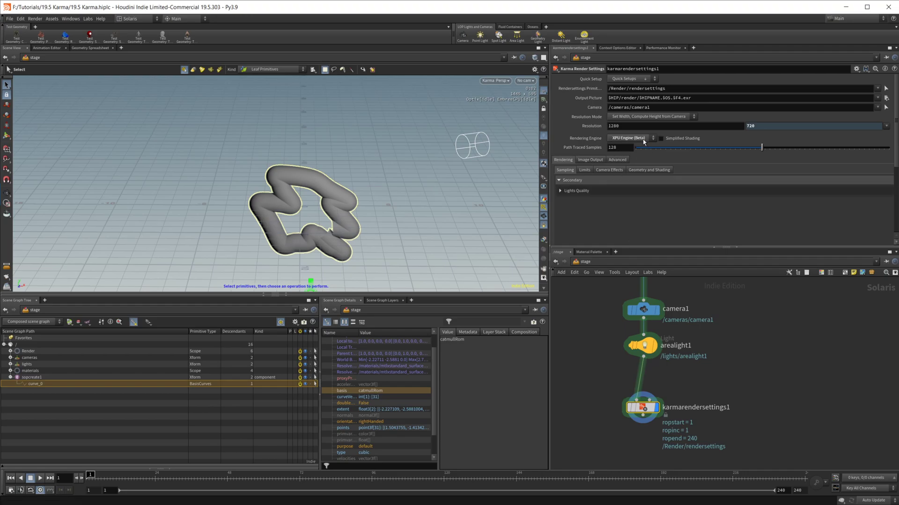
pyautogui.click(628, 138)
pyautogui.click(622, 145)
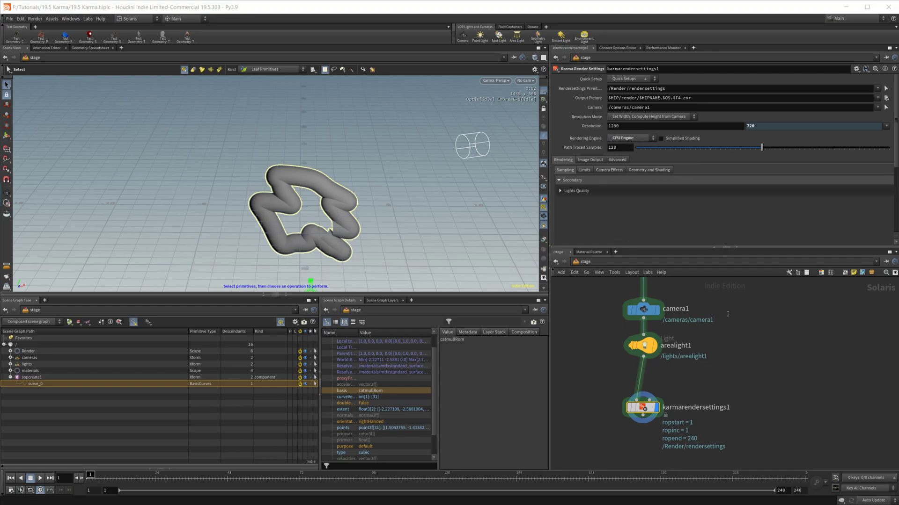
# - Toggle edit_curve_1's bypass twice to compare bezier and catmullRom, leaving it enabled and selected
pyautogui.moveTo(669, 320); pyautogui.dragTo(672, 369, button='middle')
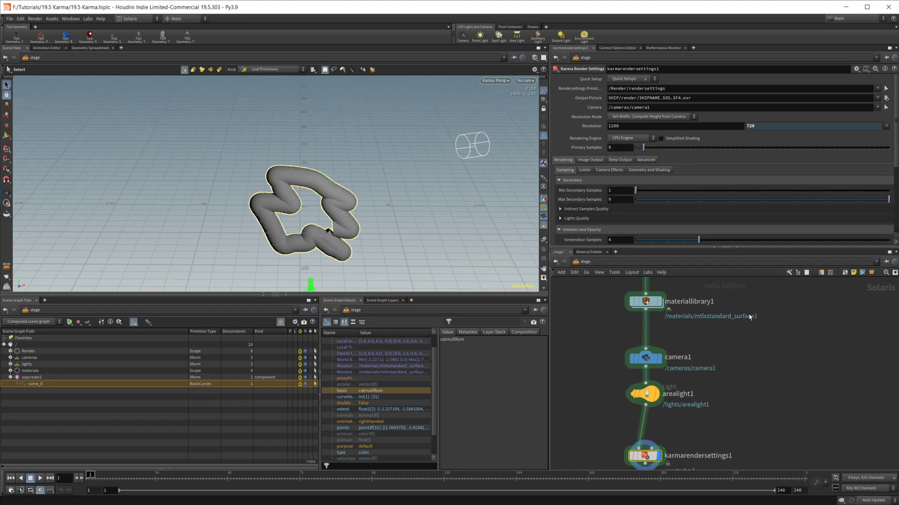
pyautogui.moveTo(674, 267); pyautogui.dragTo(672, 365, button='middle')
pyautogui.moveTo(645, 329); pyautogui.dragTo(652, 361, button='middle')
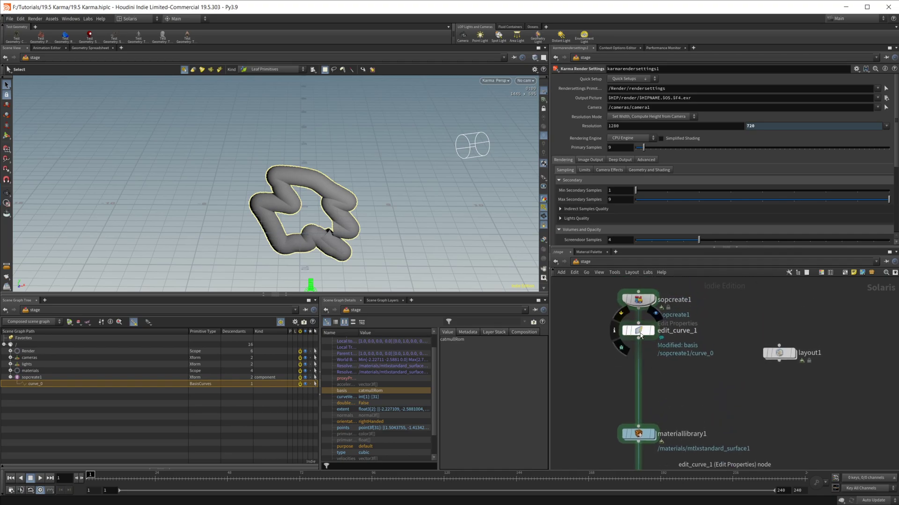
pyautogui.click(624, 331)
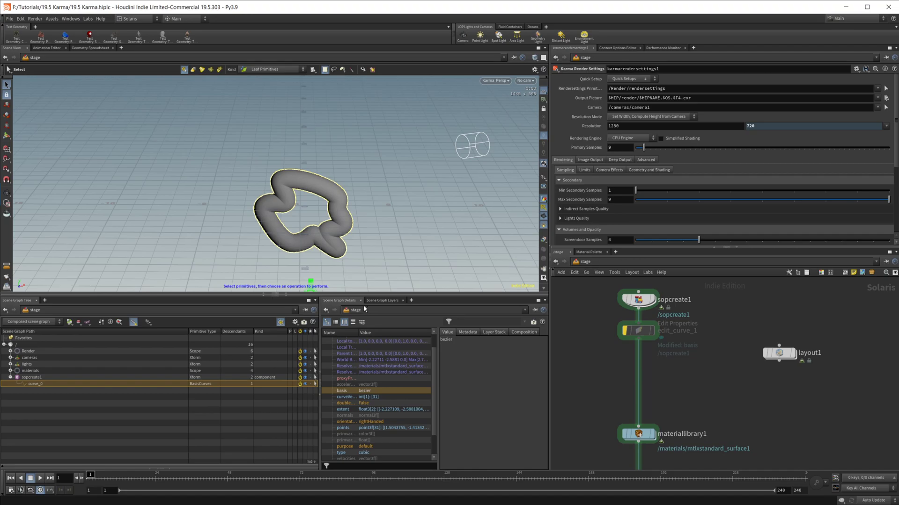
pyautogui.click(624, 330)
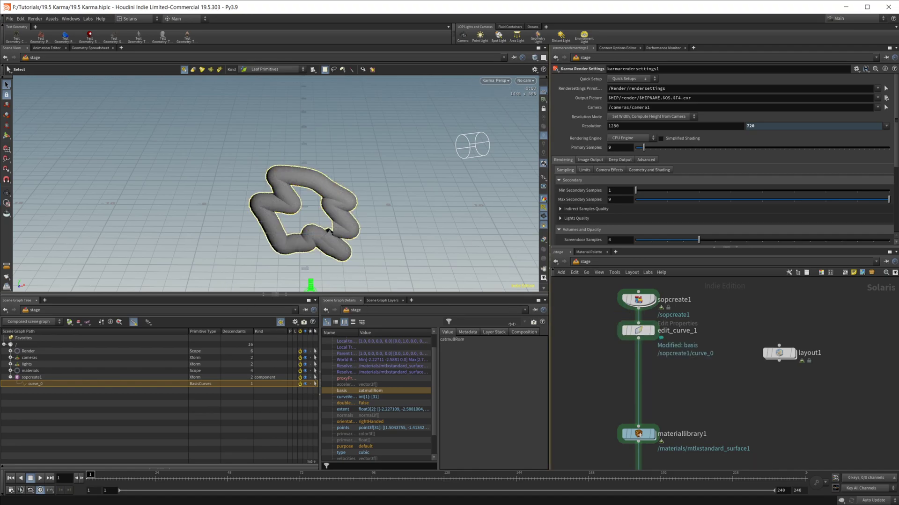
pyautogui.click(626, 319)
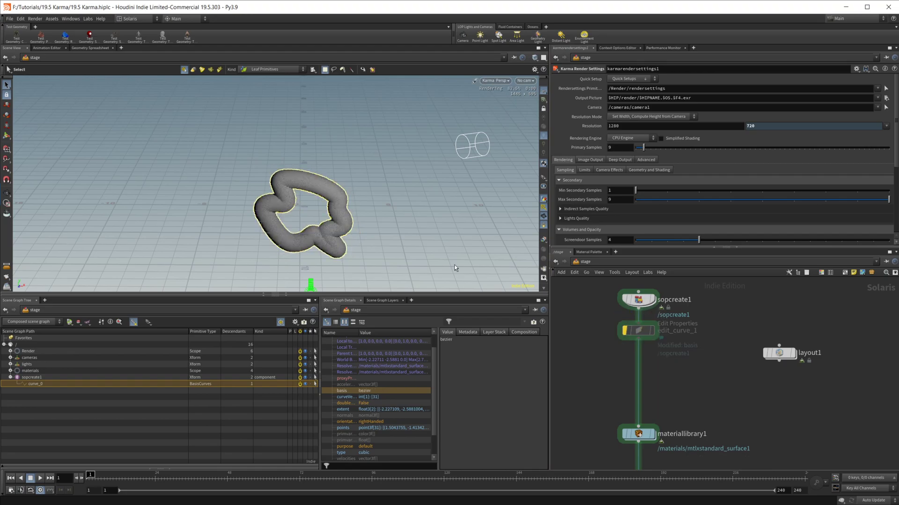
pyautogui.click(625, 320)
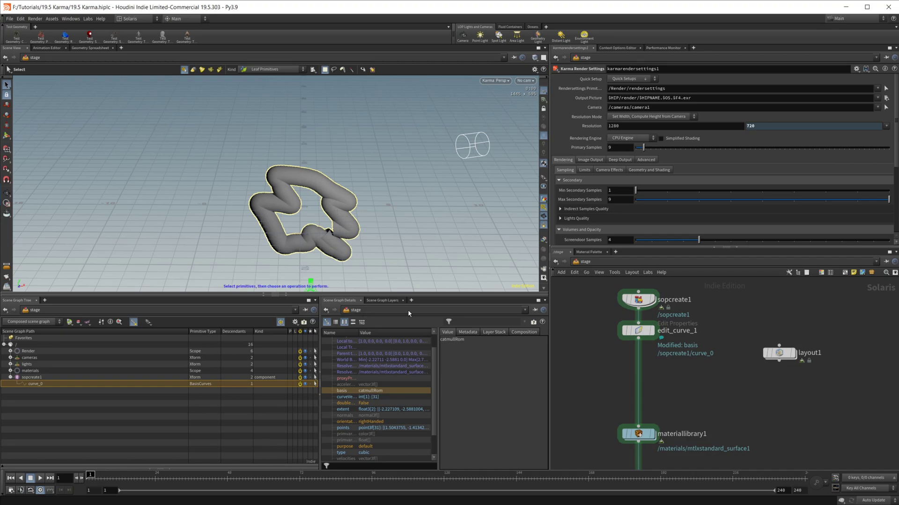
pyautogui.moveTo(645, 338)
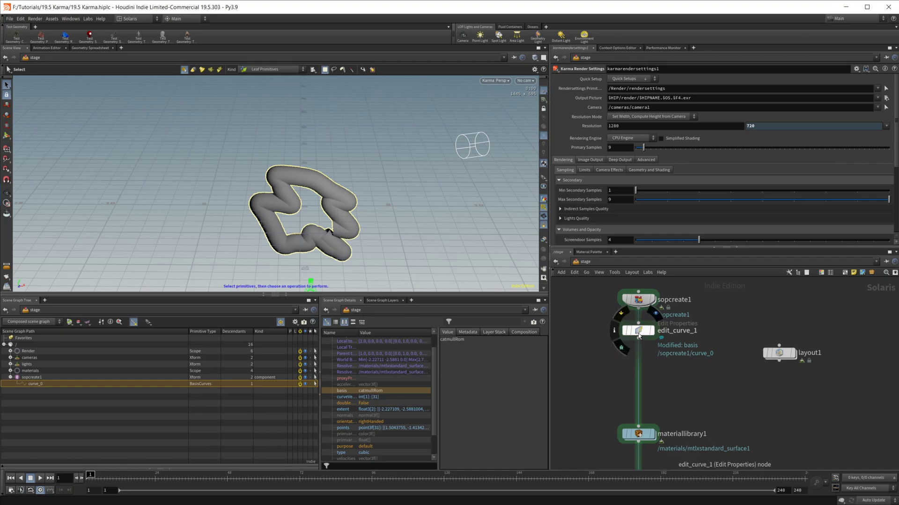
pyautogui.moveTo(639, 335); pyautogui.dragTo(657, 343)
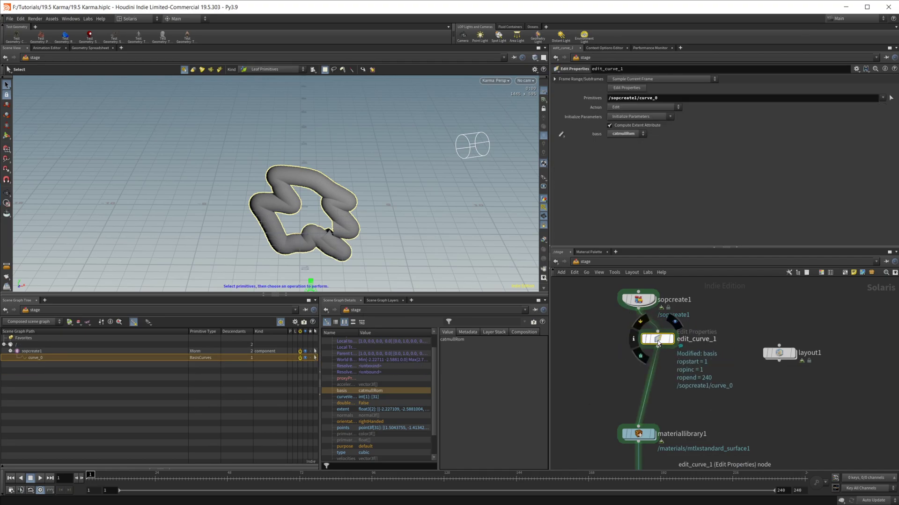
# - Delete edit_curve_1, display normal1's box inside sopcreate1, frame the cube, and return to /stage
pyautogui.press('Delete')
pyautogui.doubleClick(640, 302)
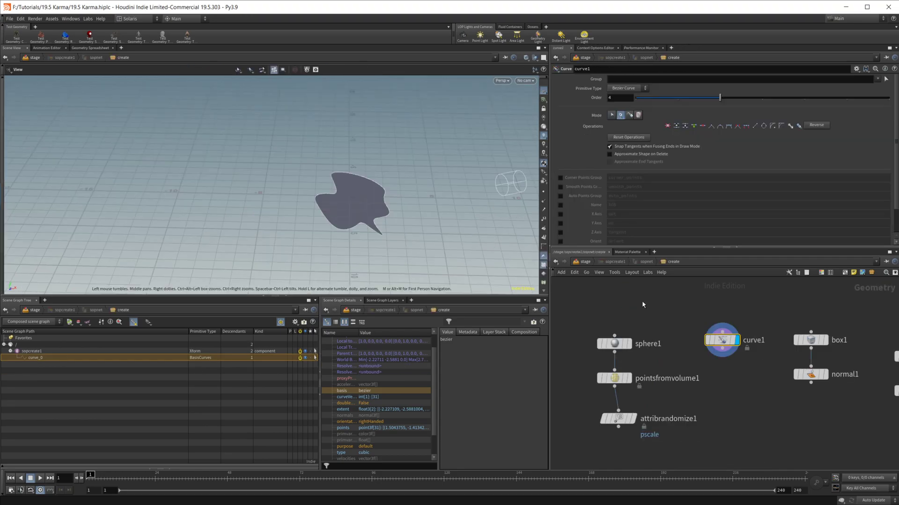
pyautogui.moveTo(753, 416); pyautogui.dragTo(640, 408, button='middle')
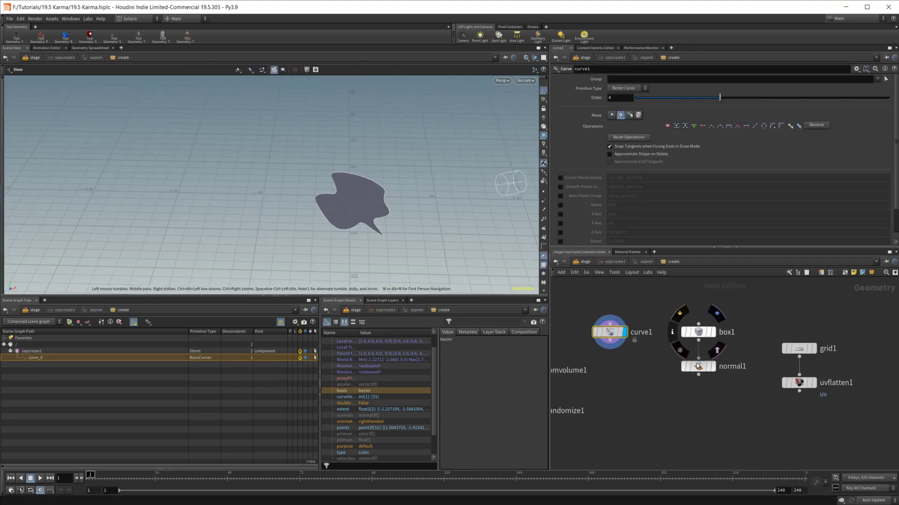
pyautogui.click(713, 367)
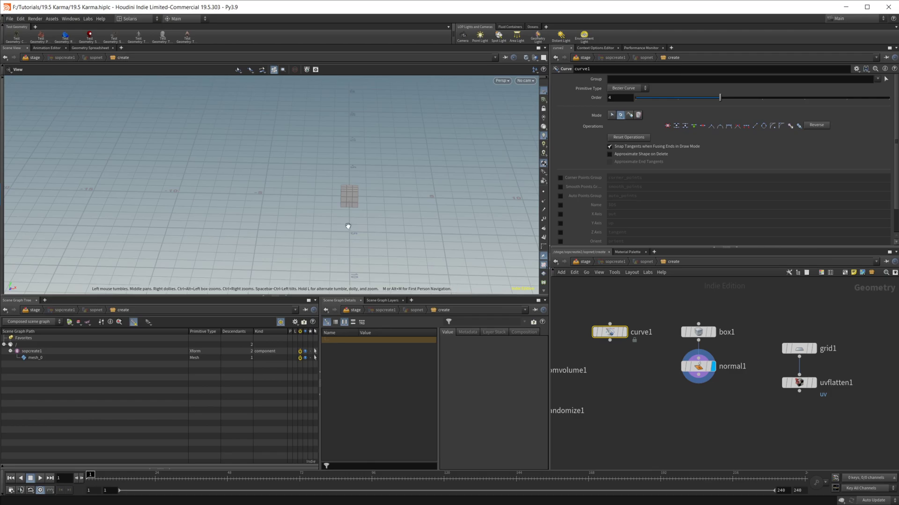
pyautogui.moveTo(351, 221); pyautogui.dragTo(457, 217)
pyautogui.moveTo(311, 130); pyautogui.dragTo(298, 191, button='middle')
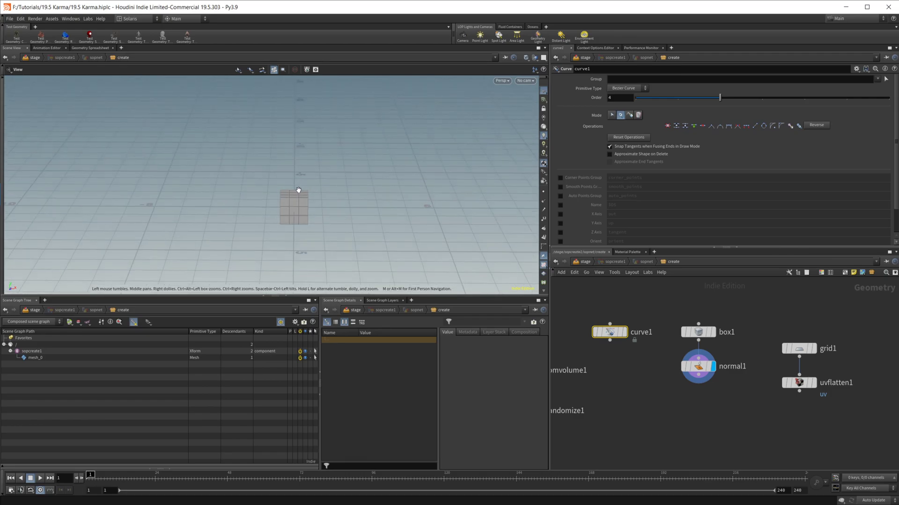
pyautogui.scroll(3, 345, 215)
pyautogui.press('u')
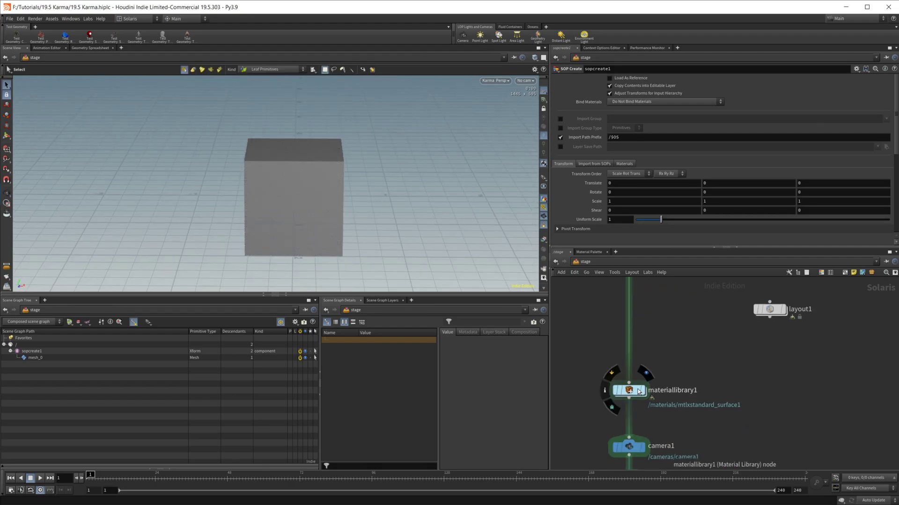
# - Inside materiallibrary1, add a Karma Rounded Edge node, then delete the extra kma_roundededge2
pyautogui.doubleClick(633, 398)
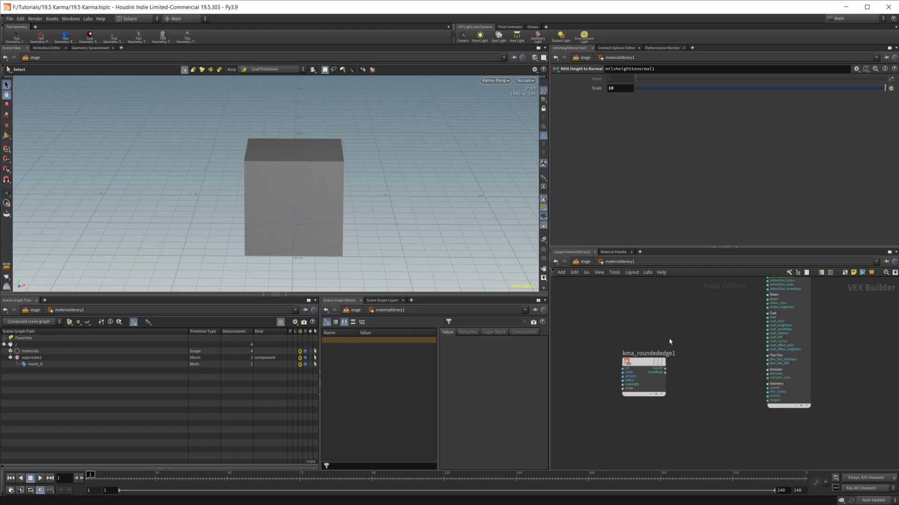
pyautogui.press('Tab')
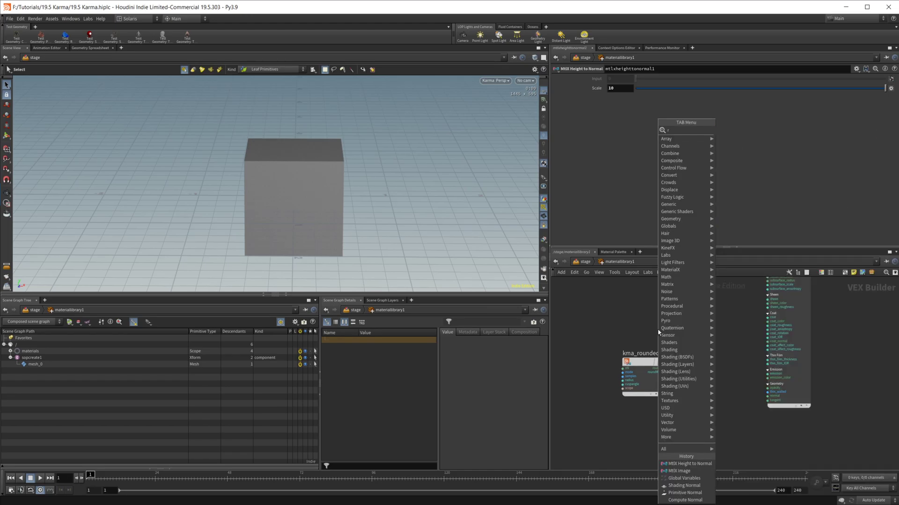
pyautogui.write('roun')
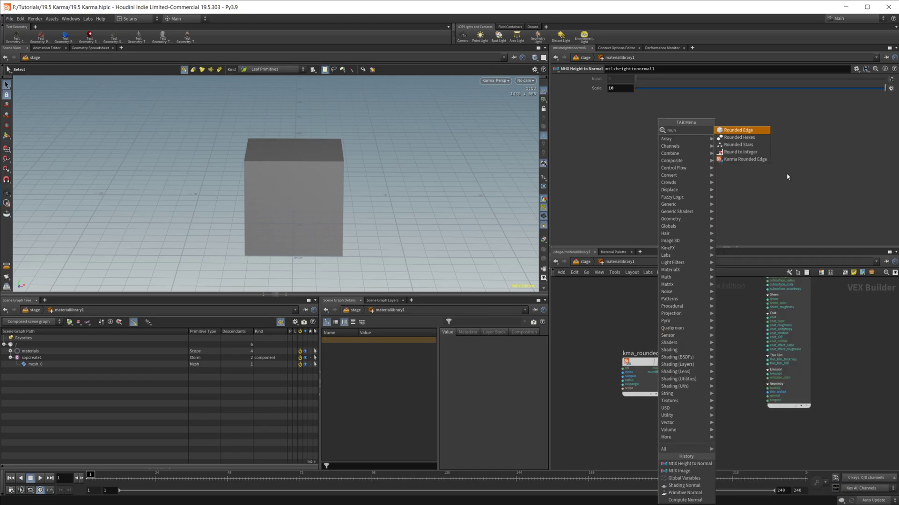
pyautogui.click(748, 160)
pyautogui.click(649, 322)
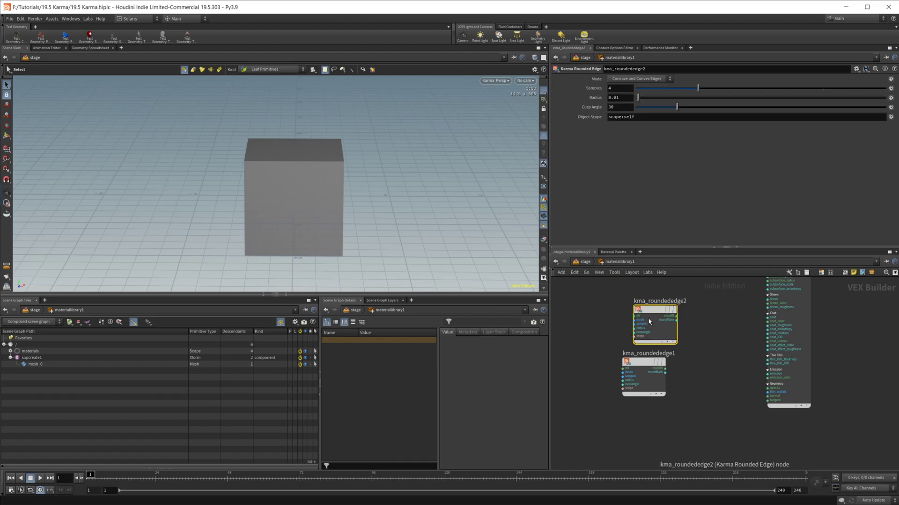
pyautogui.press('Delete')
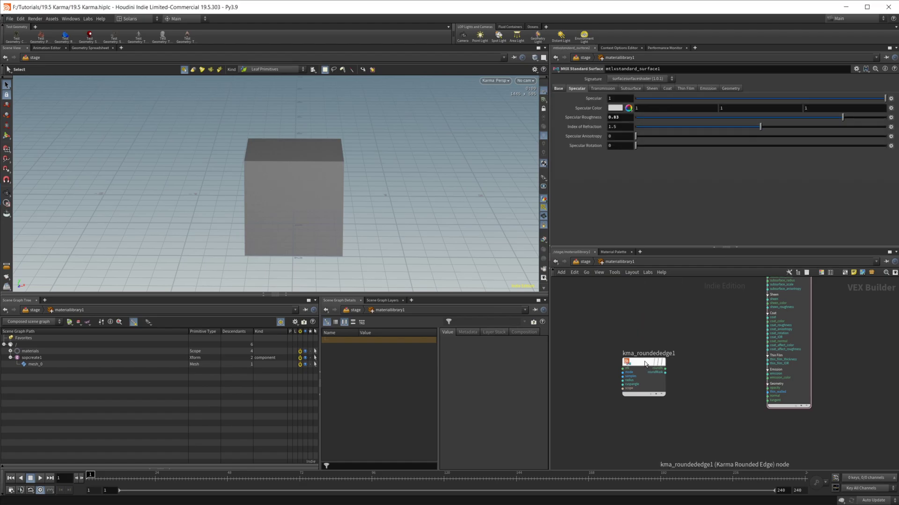
# - Wire kma_roundededge1's roundN output into the surface normal input and dolly in on the rounded edge
pyautogui.click(643, 362)
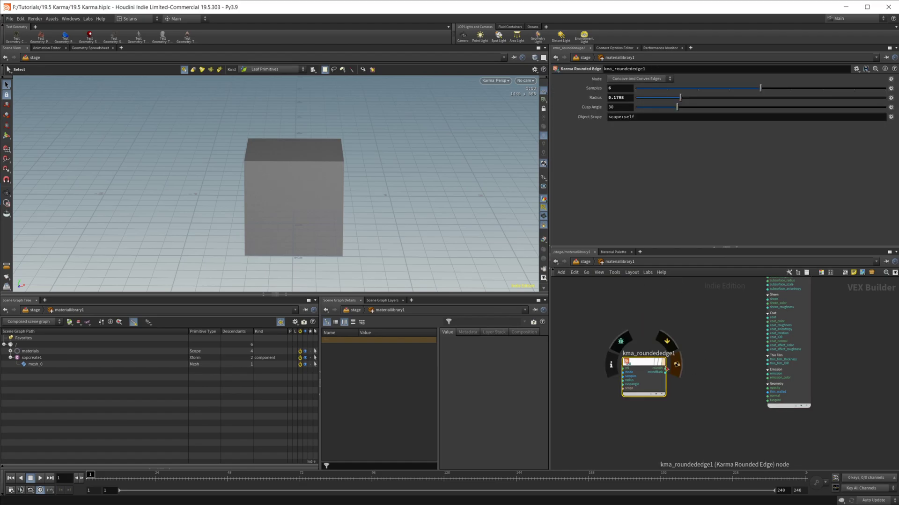
pyautogui.click(665, 368)
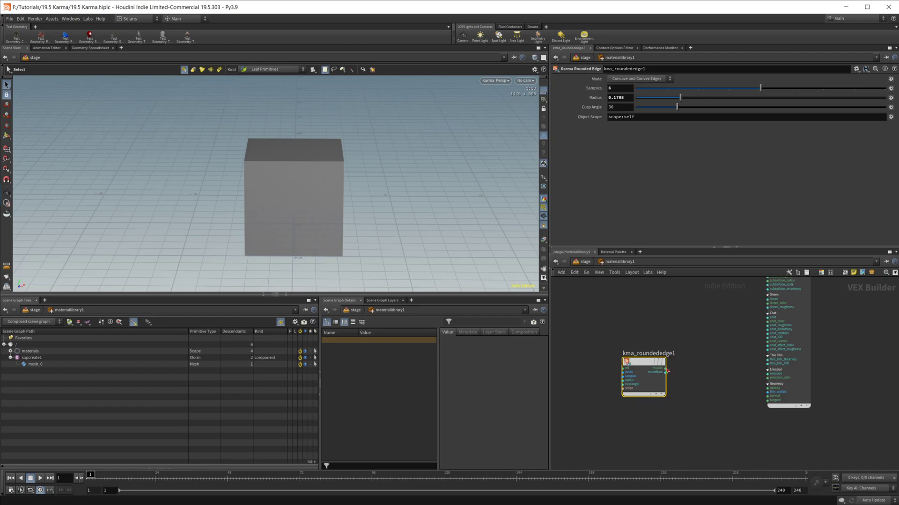
pyautogui.click(769, 397)
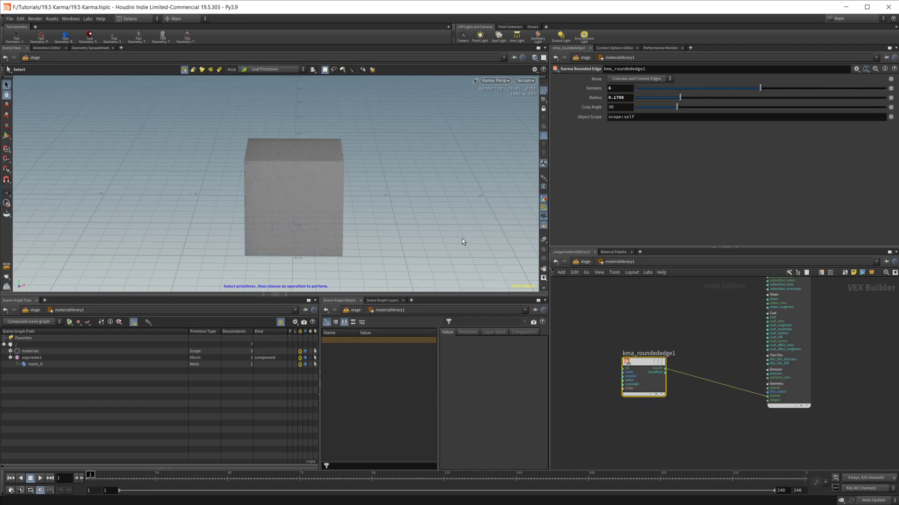
pyautogui.press('Escape')
pyautogui.moveTo(287, 157); pyautogui.dragTo(492, 177, button='right')
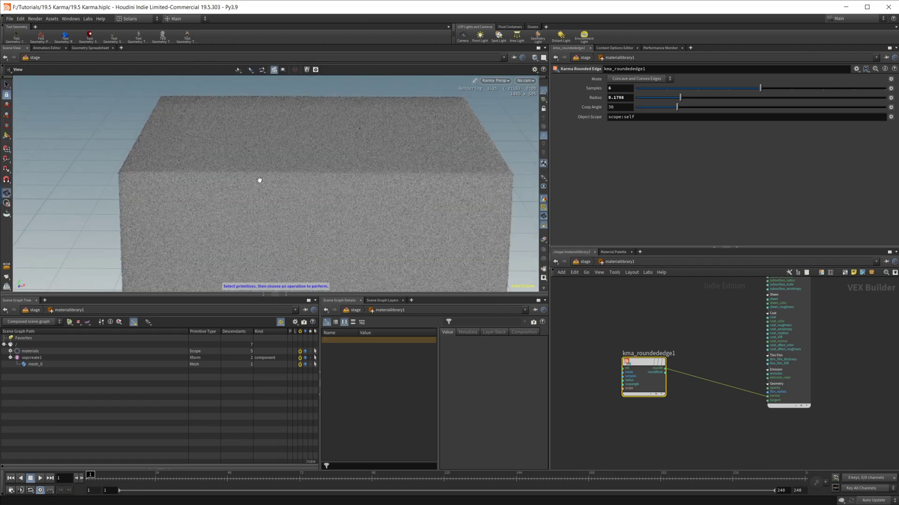
pyautogui.moveTo(246, 182); pyautogui.dragTo(289, 181, button='right')
pyautogui.press('s')
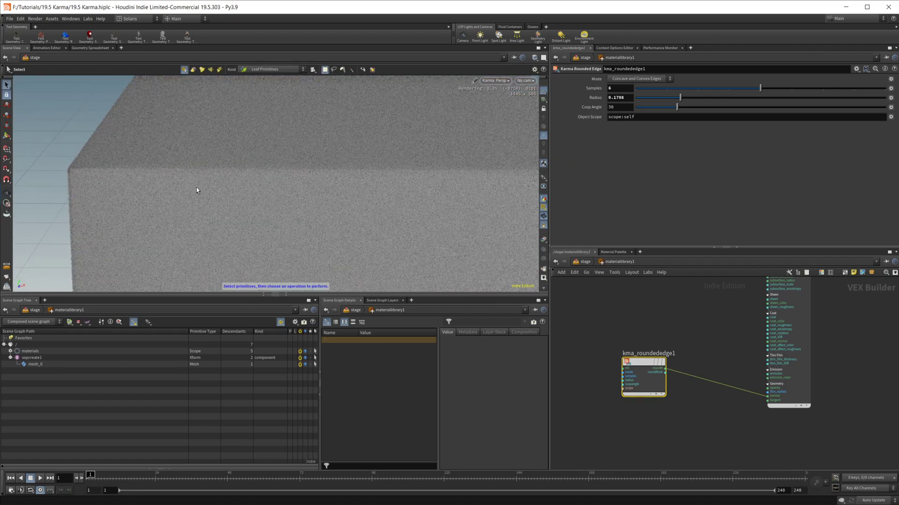
# - Try the XPU engine in karmarendersettings1, close its material warning, and revert to CPU
pyautogui.click(584, 261)
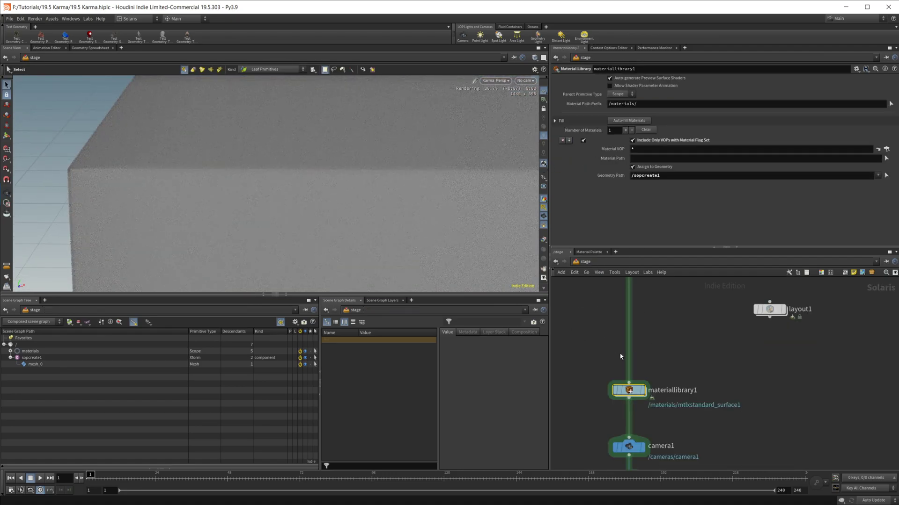
pyautogui.moveTo(740, 369); pyautogui.dragTo(757, 260, button='middle')
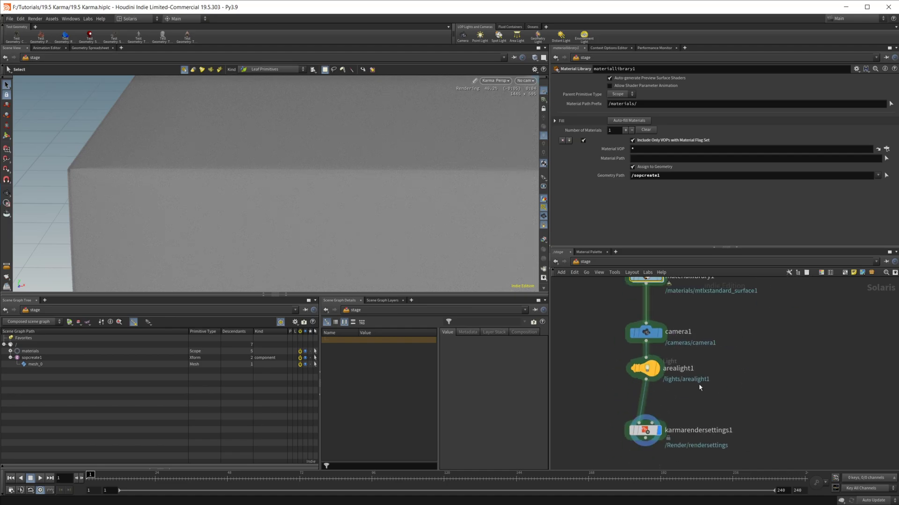
pyautogui.click(644, 430)
pyautogui.click(627, 153)
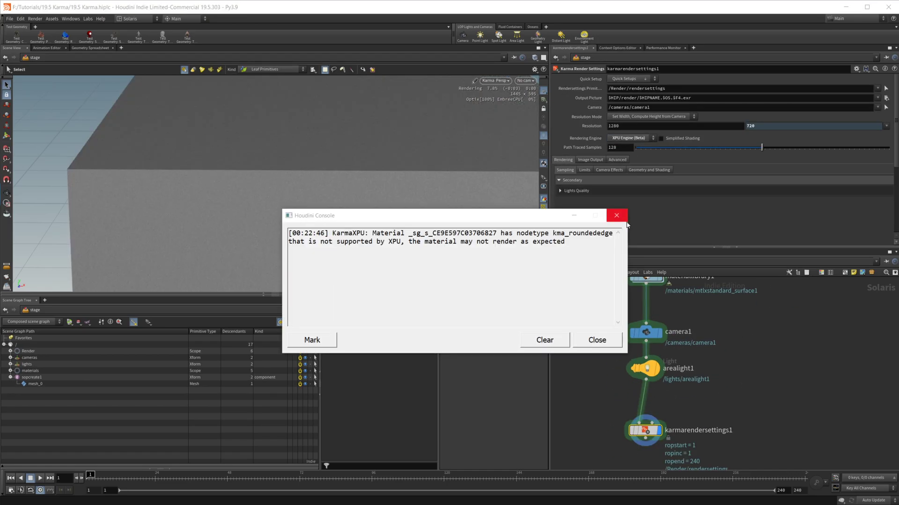
pyautogui.click(617, 215)
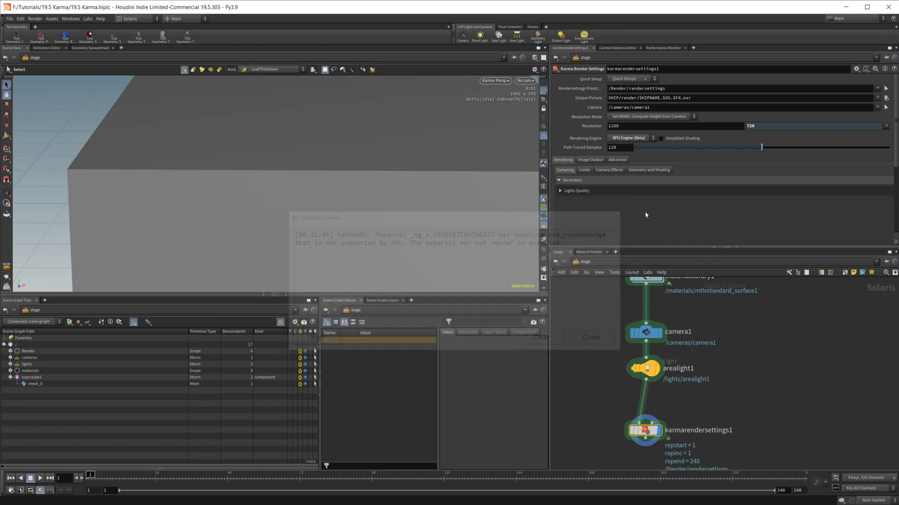
pyautogui.click(629, 138)
pyautogui.click(626, 146)
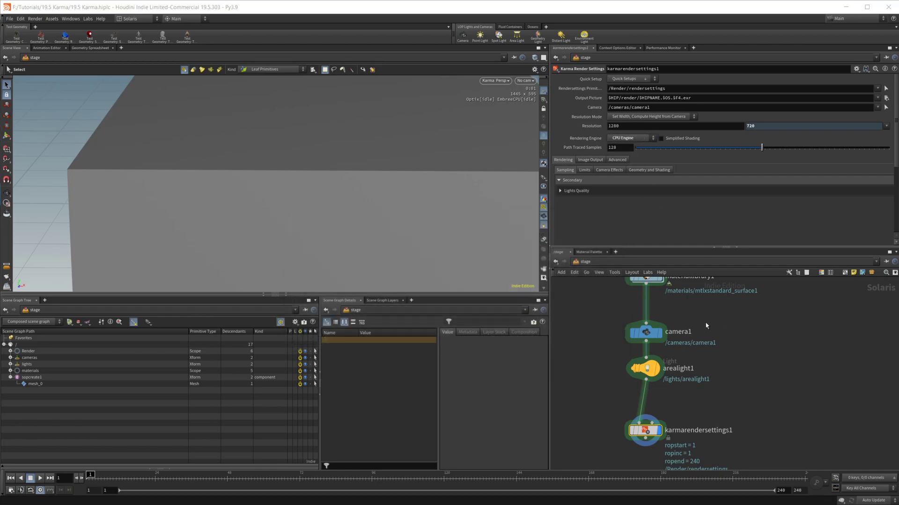
# - Inside materiallibrary1, bypass the kma_roundededge1 shader node
pyautogui.moveTo(642, 272); pyautogui.dragTo(642, 361, button='middle')
pyautogui.doubleClick(642, 361)
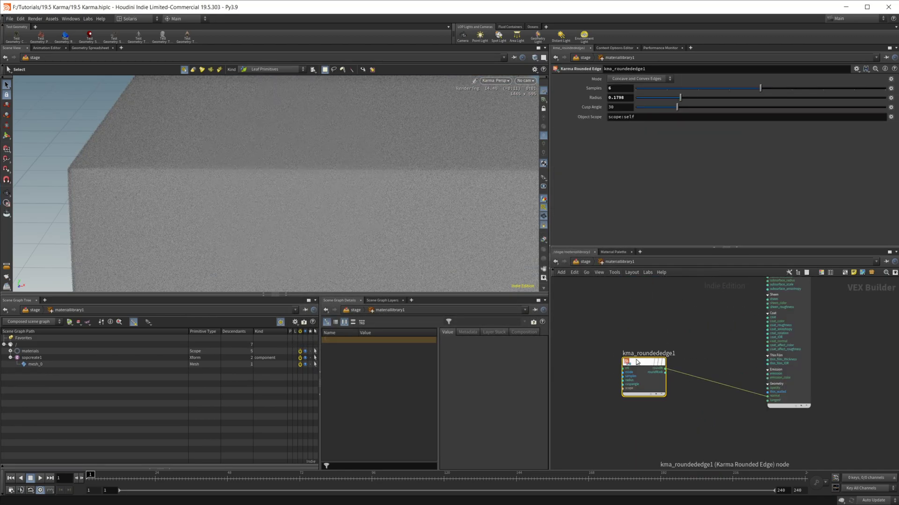
pyautogui.moveTo(637, 361)
pyautogui.click(668, 342)
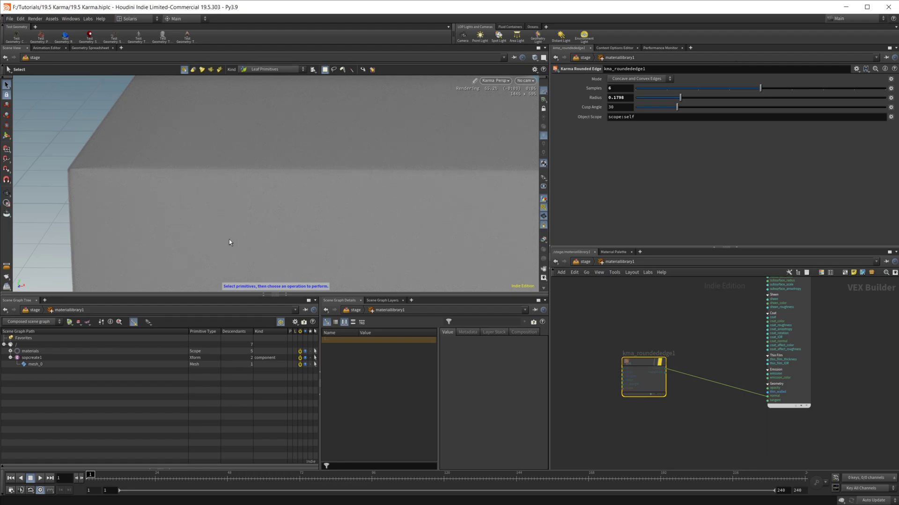
pyautogui.moveTo(665, 355)
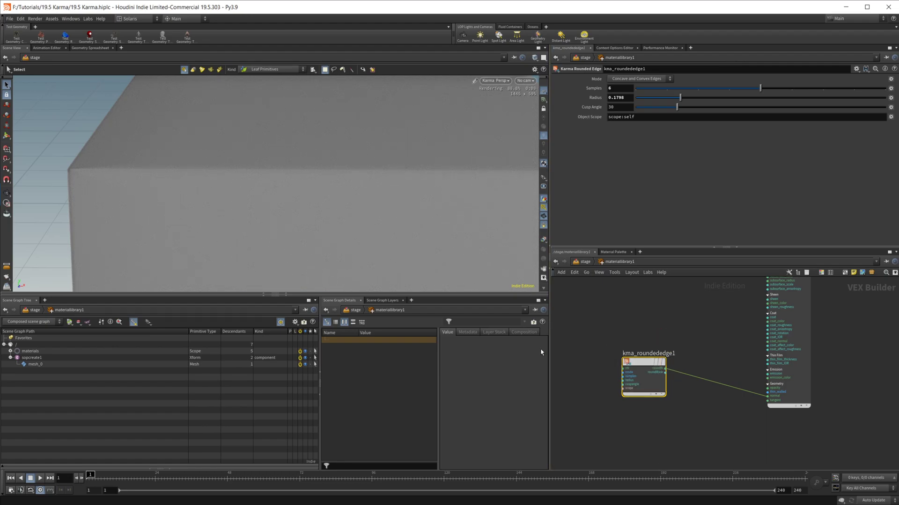
# - Tumble around the cube and reveal the image and height-to-normal nodes
pyautogui.press('Escape')
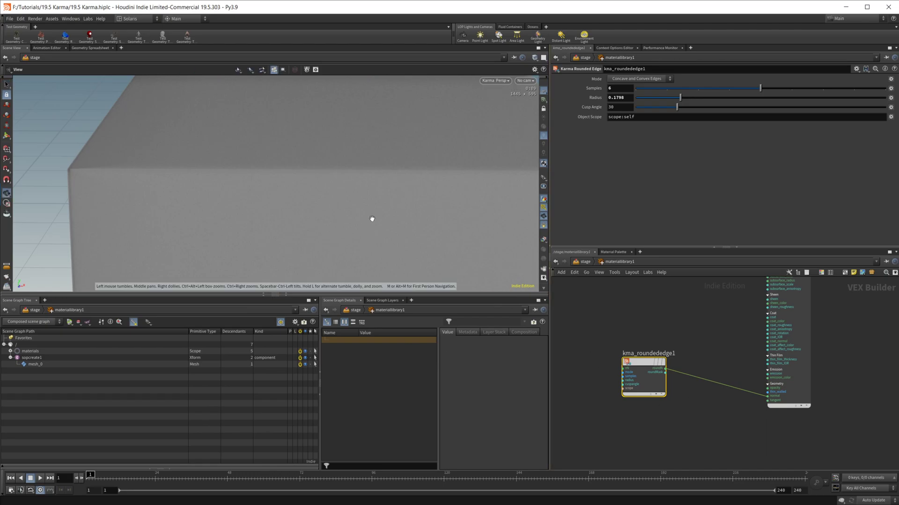
pyautogui.moveTo(373, 216); pyautogui.dragTo(215, 193)
pyautogui.press('s')
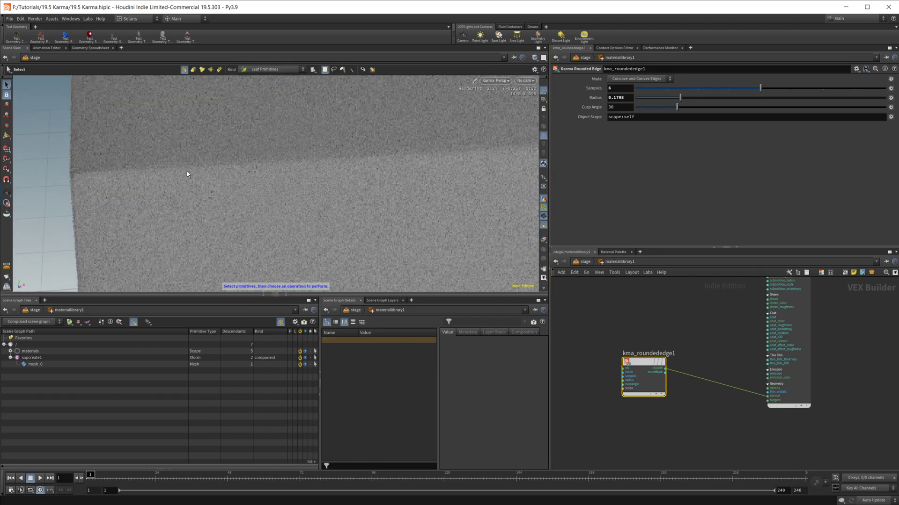
pyautogui.scroll(-3, 349, 187)
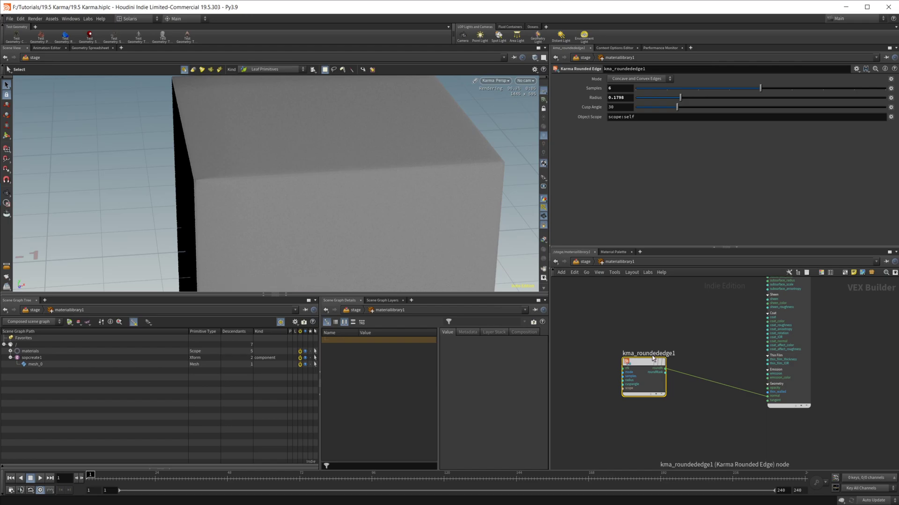
pyautogui.scroll(-2, 668, 312)
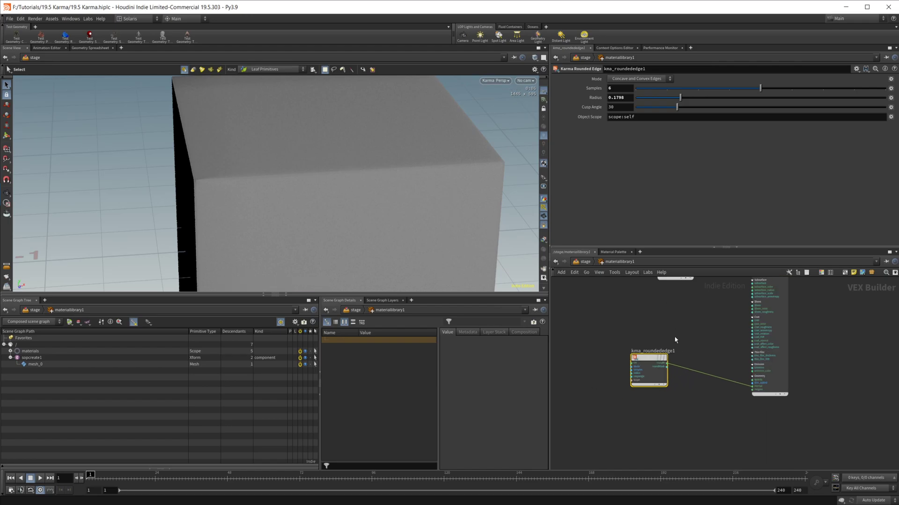
pyautogui.moveTo(674, 341); pyautogui.dragTo(683, 389, button='middle')
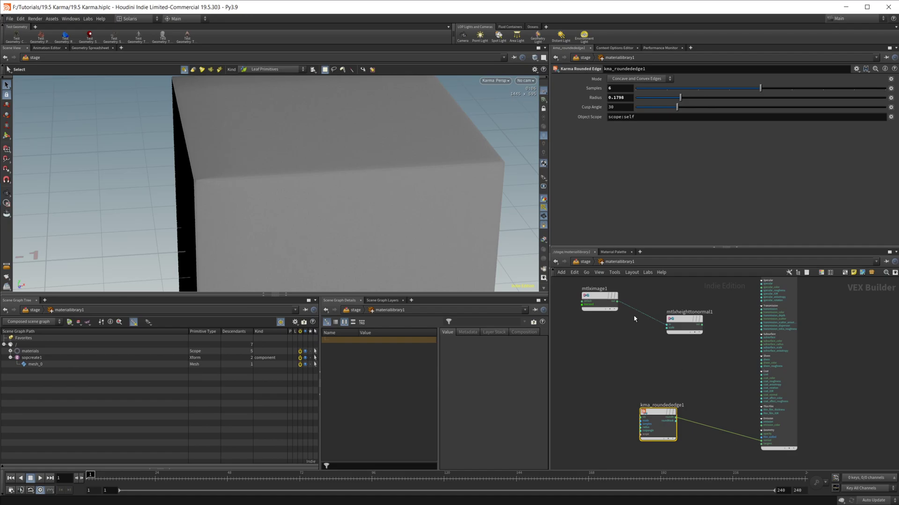
# - Go back to /stage, enter sopcreate1, and set the display flag on uvflatten1
pyautogui.click(585, 261)
pyautogui.moveTo(653, 285); pyautogui.dragTo(654, 357, button='middle')
pyautogui.doubleClick(654, 356)
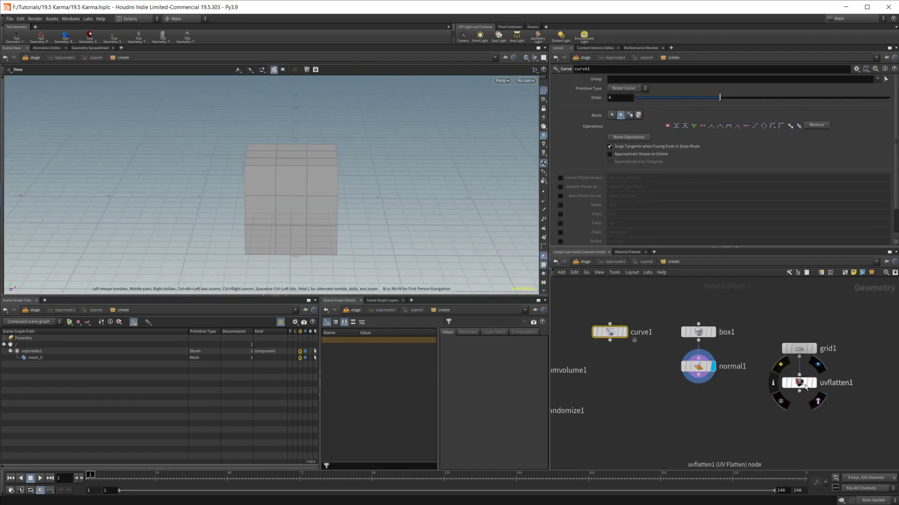
pyautogui.click(817, 365)
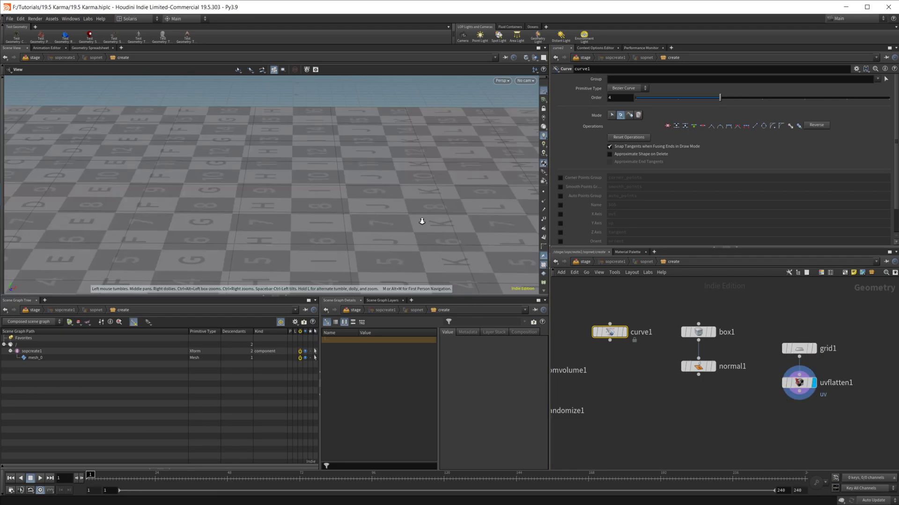
pyautogui.scroll(5, 411, 227)
# - Go back to /stage, frame the network and dive into materiallibrary1
pyautogui.scroll(-5, 214, 207)
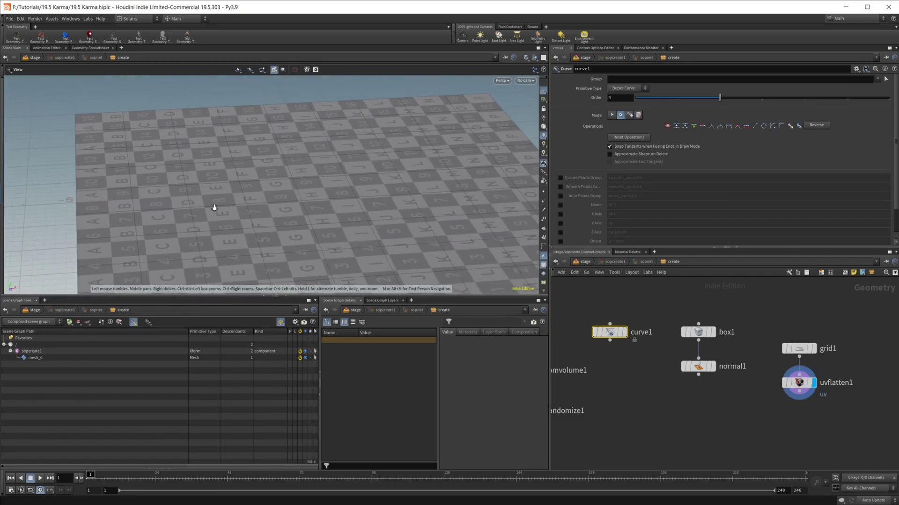
pyautogui.click(585, 262)
pyautogui.press('Escape')
pyautogui.scroll(-5, 385, 226)
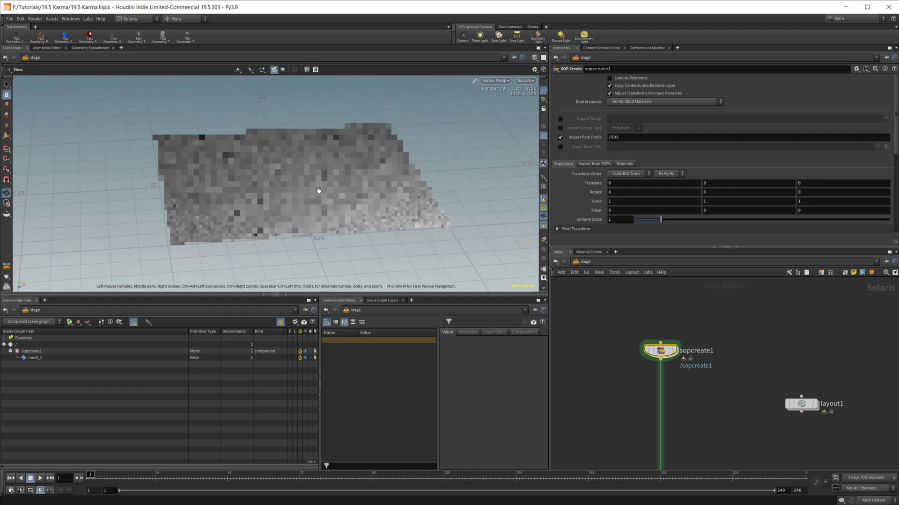
pyautogui.press('s')
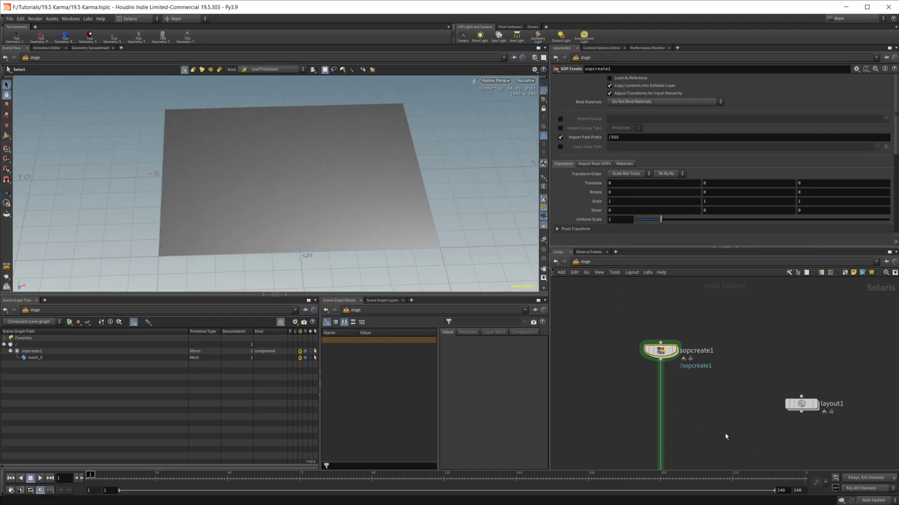
pyautogui.press('h')
pyautogui.doubleClick(668, 438)
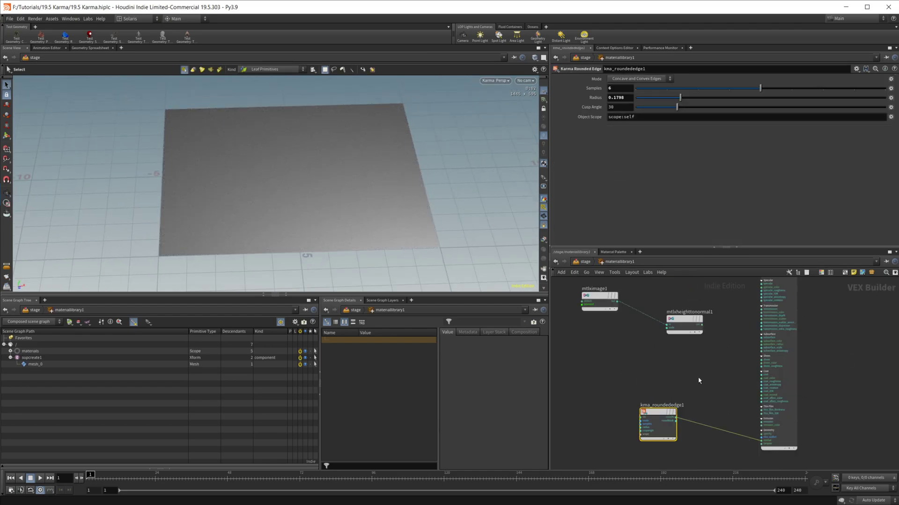
# - Wire mtlxheighttonormal1's output into the material's normal input, then tumble to check the bump
pyautogui.click(589, 301)
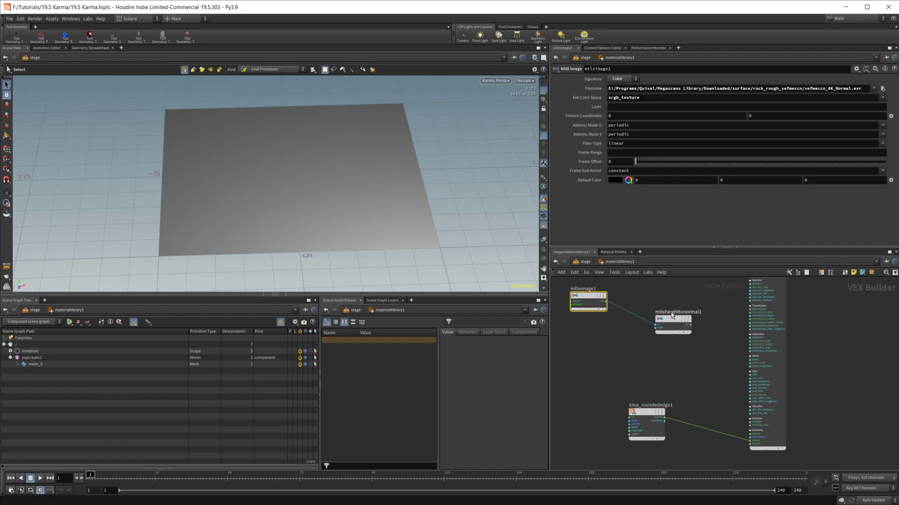
pyautogui.click(672, 323)
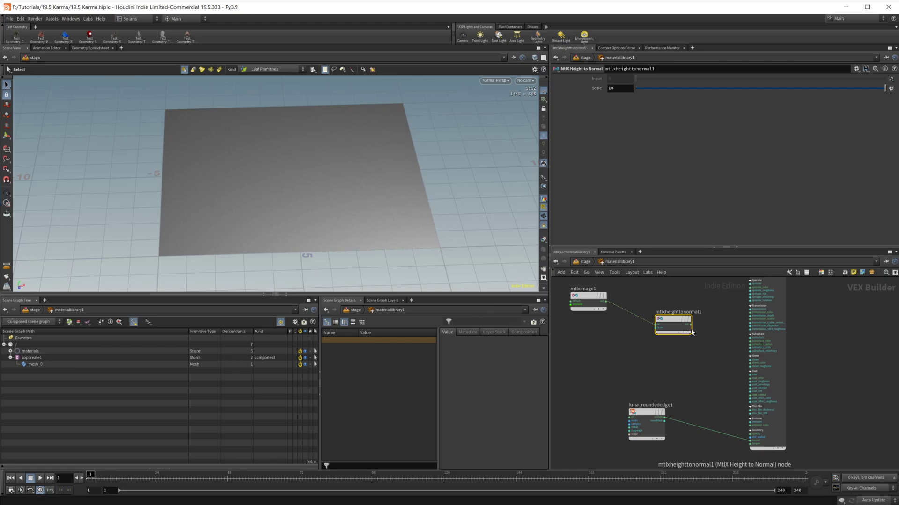
pyautogui.moveTo(690, 324); pyautogui.dragTo(739, 418)
pyautogui.click(748, 440)
pyautogui.press('Escape')
pyautogui.moveTo(363, 172); pyautogui.dragTo(382, 191)
pyautogui.scroll(5, 382, 192)
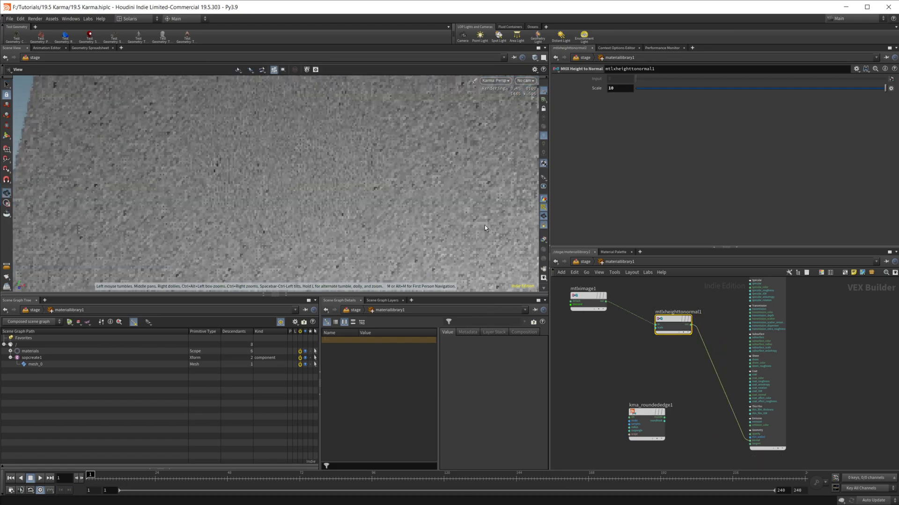
pyautogui.press('s')
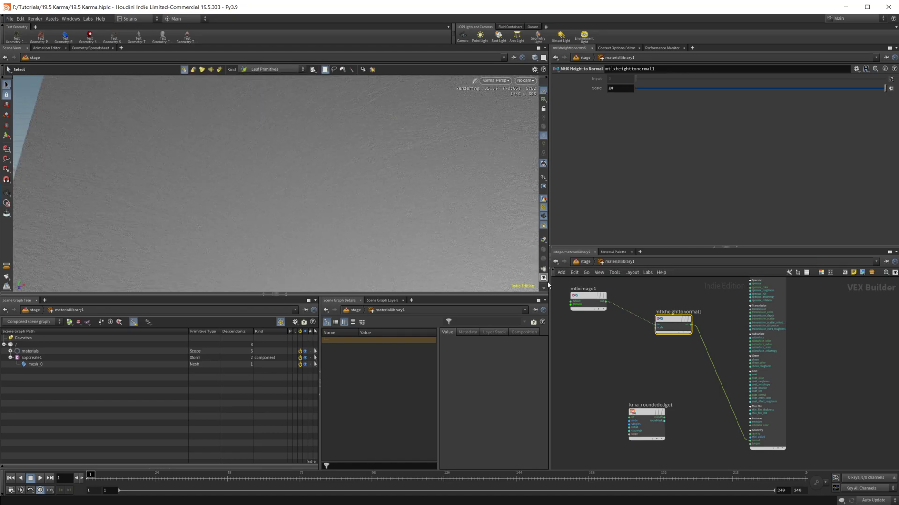
# - Set karmarendersettings1's Rendering Engine to XPU Engine (Beta) and tumble around the bumped wall
pyautogui.click(585, 261)
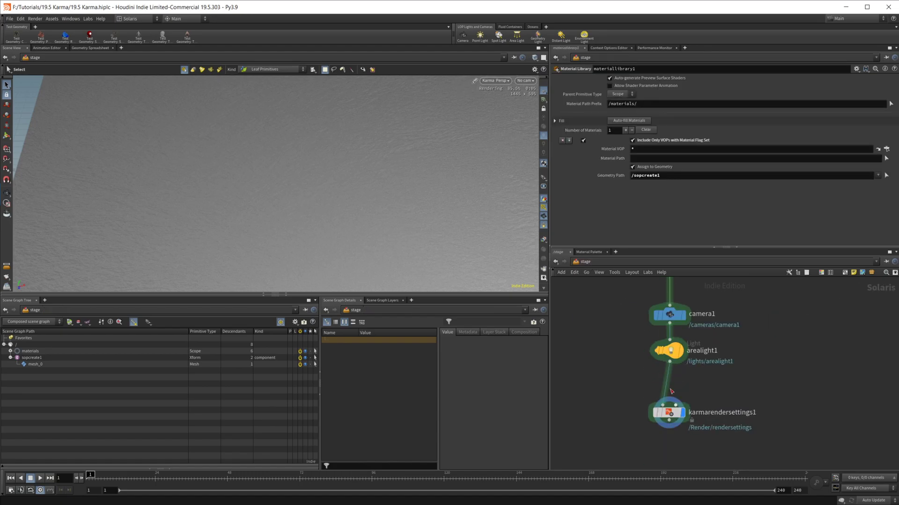
pyautogui.click(668, 412)
pyautogui.click(620, 139)
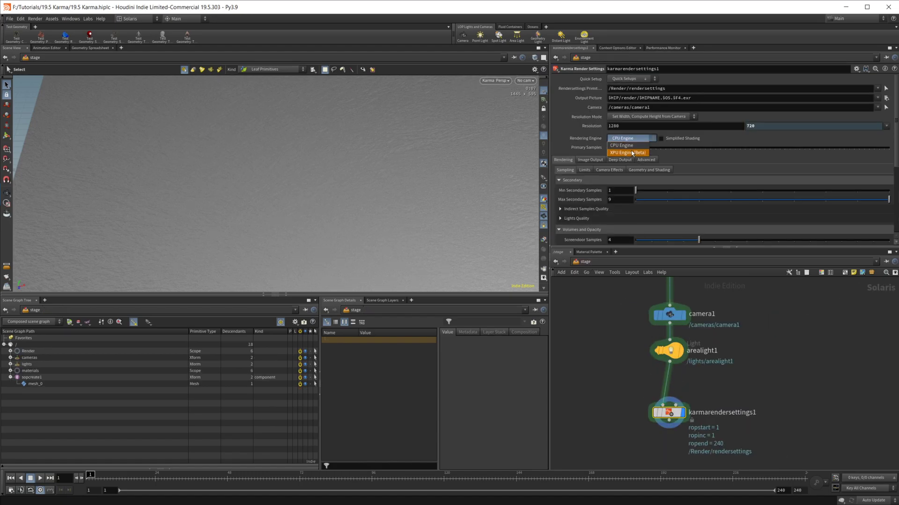
pyautogui.click(628, 153)
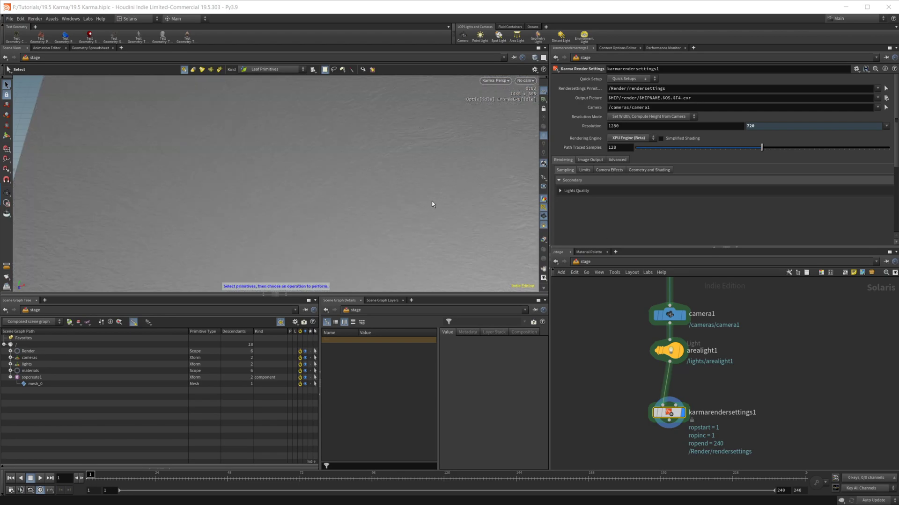
pyautogui.scroll(5, 693, 360)
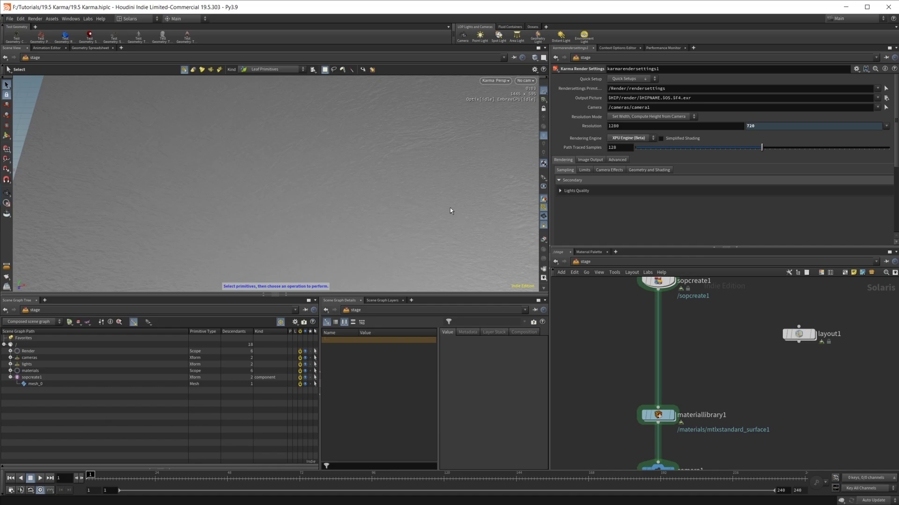
pyautogui.press('Escape')
pyautogui.moveTo(450, 208); pyautogui.dragTo(400, 196)
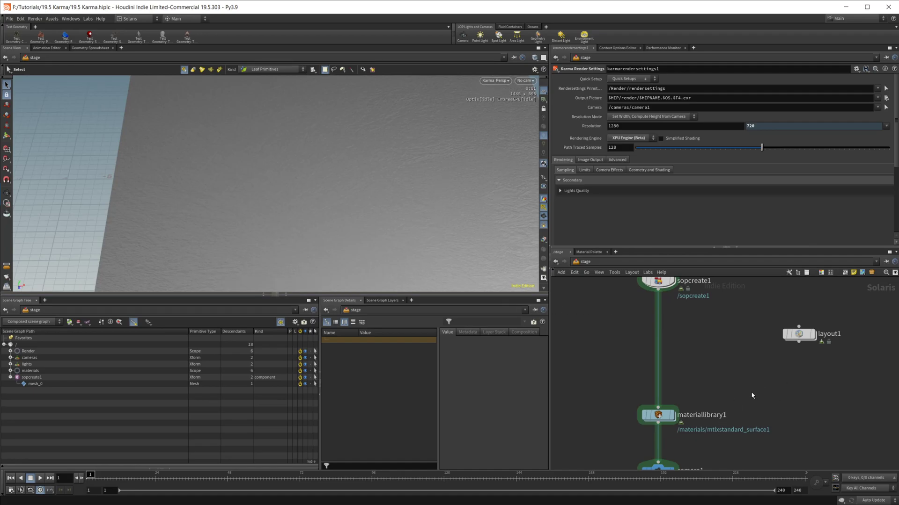
pyautogui.moveTo(759, 385); pyautogui.dragTo(729, 375, button='middle')
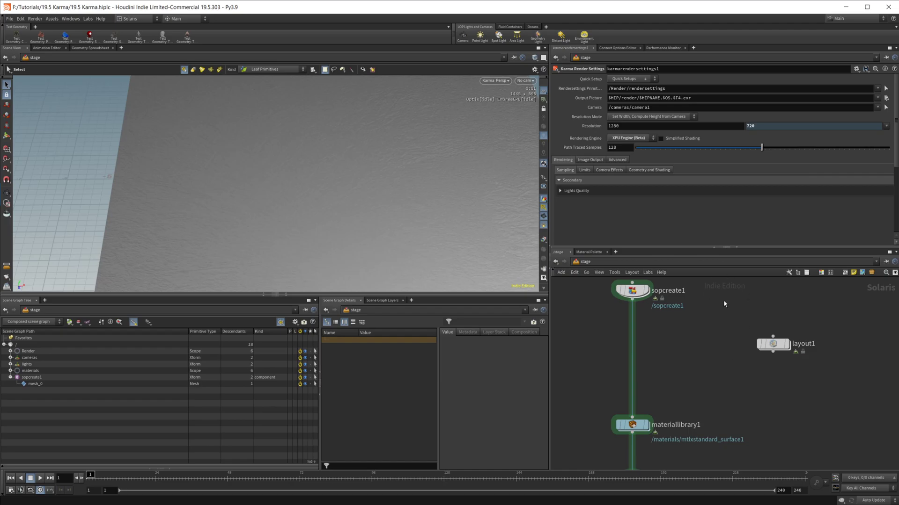
# - Select layout1 for its Stacks brush settings (padding 0), zoom out, and glance at the Karma notes
pyautogui.click(773, 345)
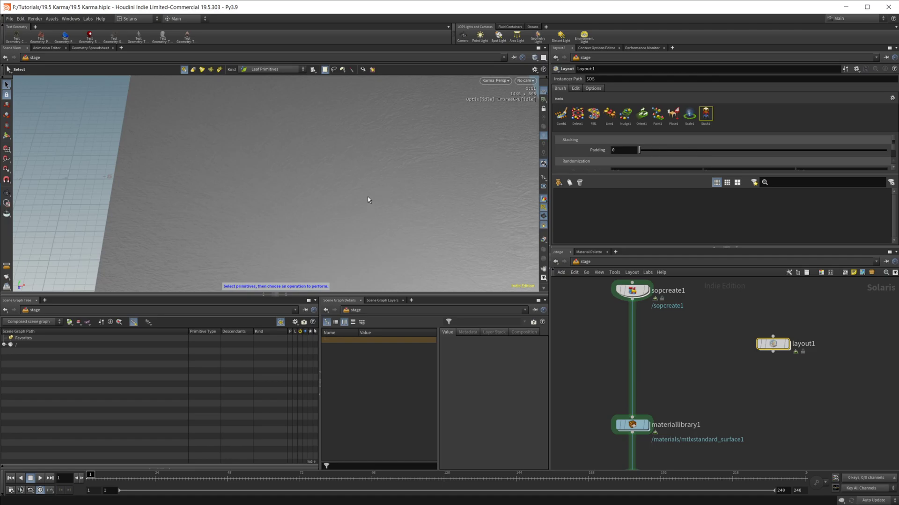
pyautogui.press('Escape')
pyautogui.scroll(-5, 374, 184)
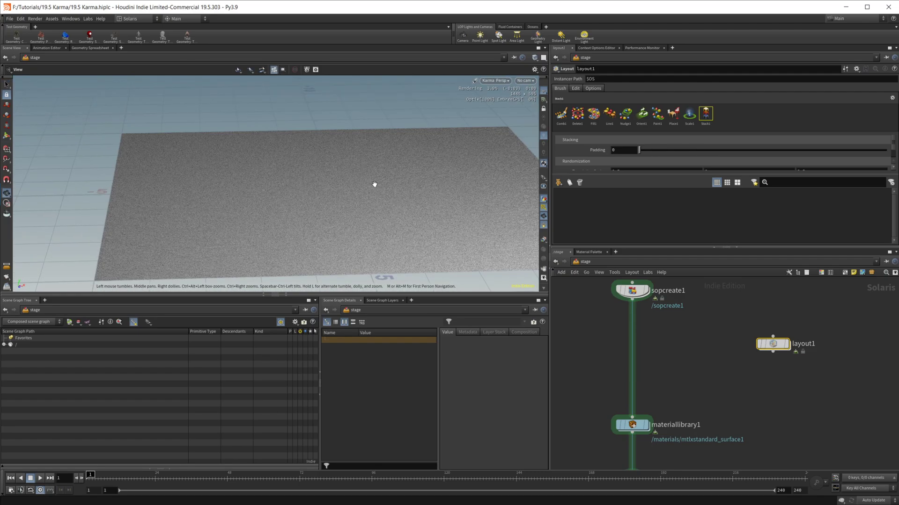
pyautogui.press('s')
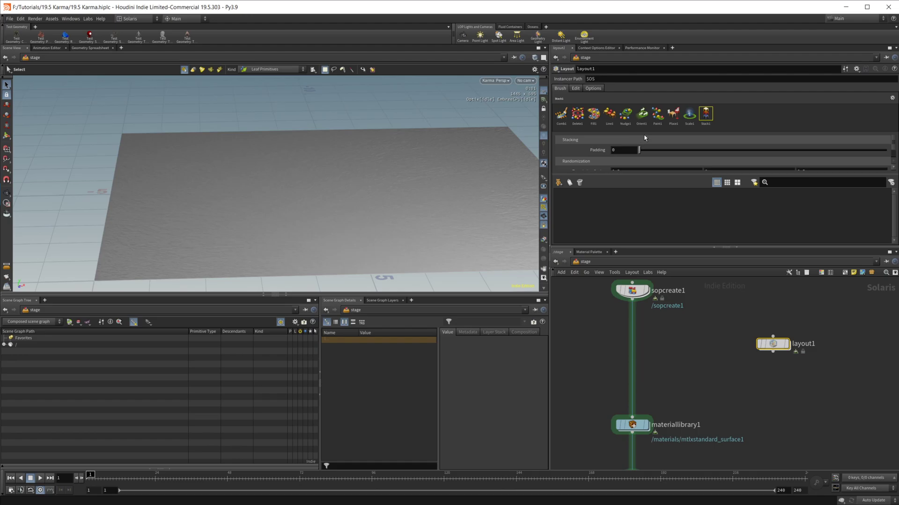
pyautogui.hotkey('alt', 'Tab')
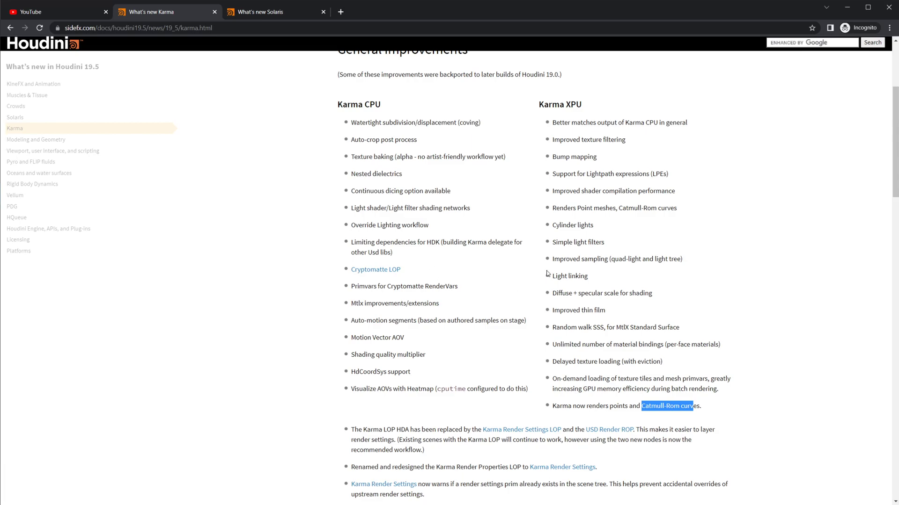
pyautogui.scroll(1, 537, 313)
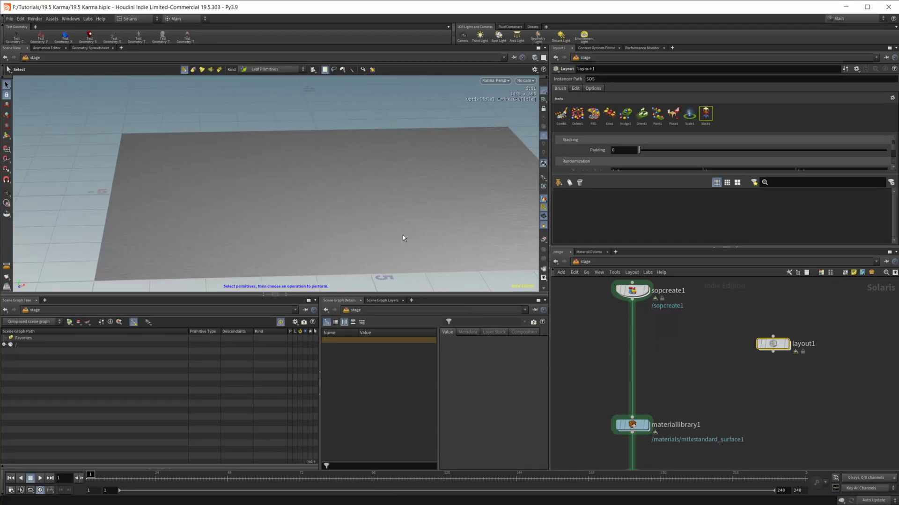
# - Switch the viewport renderer to Houdini GL
pyautogui.scroll(-3, 407, 234)
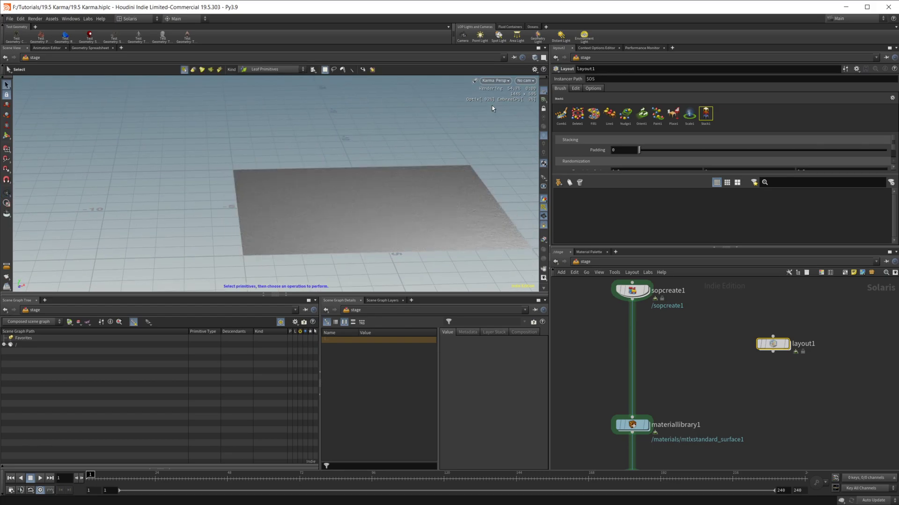
pyautogui.click(501, 81)
pyautogui.click(496, 107)
# - Select the cylinder light and confirm arealight1's Type stays Cylinder
pyautogui.press('Escape')
pyautogui.moveTo(439, 187); pyautogui.dragTo(285, 172)
pyautogui.press('s')
pyautogui.click(323, 169)
pyautogui.scroll(-5, 676, 391)
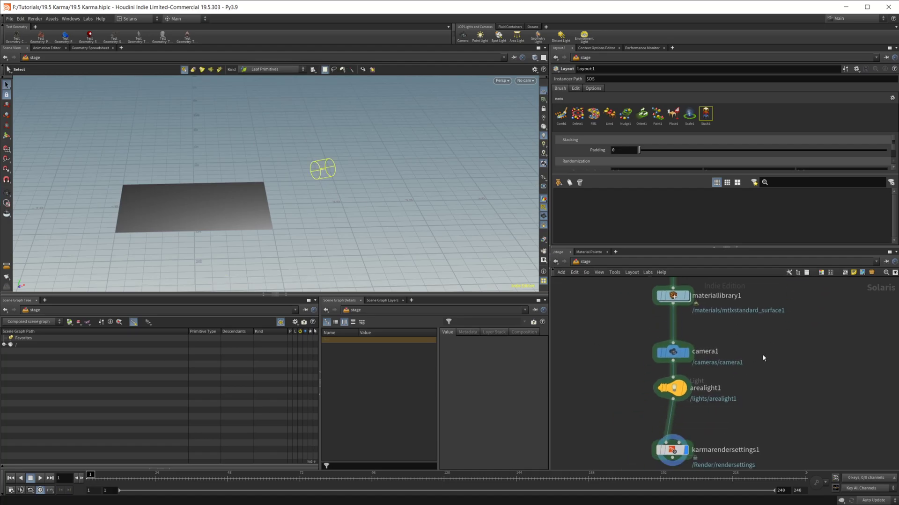
pyautogui.click(682, 386)
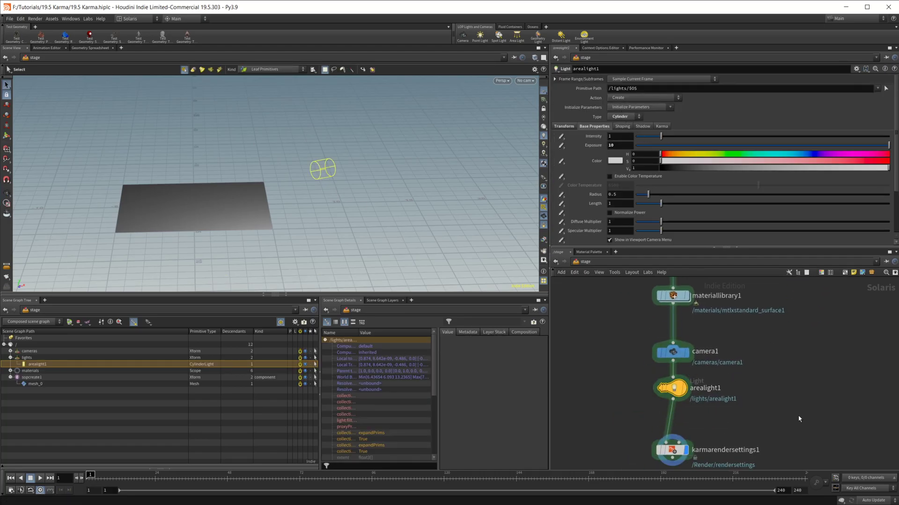
pyautogui.click(630, 118)
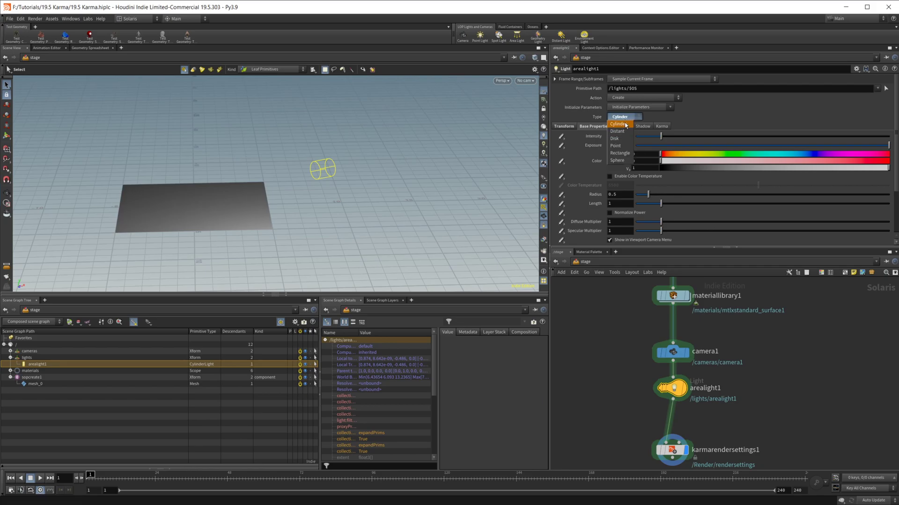
pyautogui.click(633, 160)
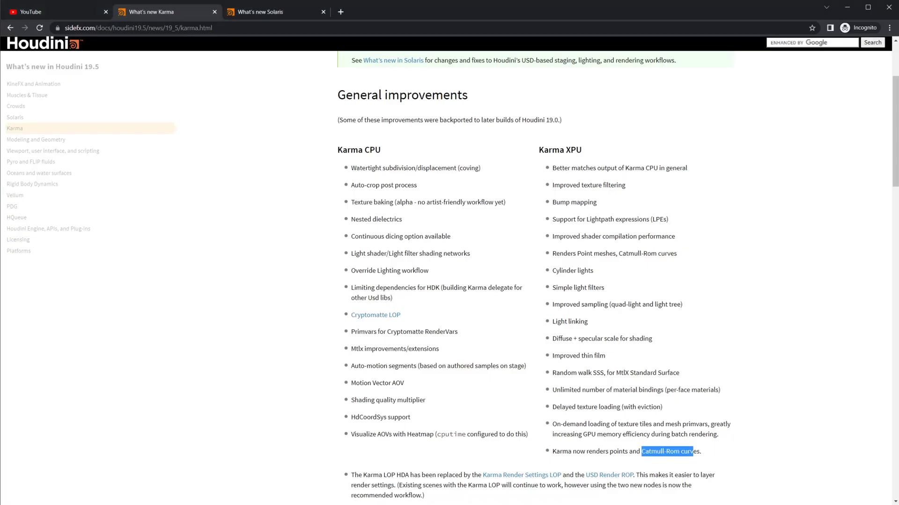
# - Bring up the What's new Karma notes and read the Karma XPU section
pyautogui.click(281, 502)
pyautogui.scroll(-1, 682, 365)
pyautogui.moveTo(556, 327); pyautogui.dragTo(606, 330)
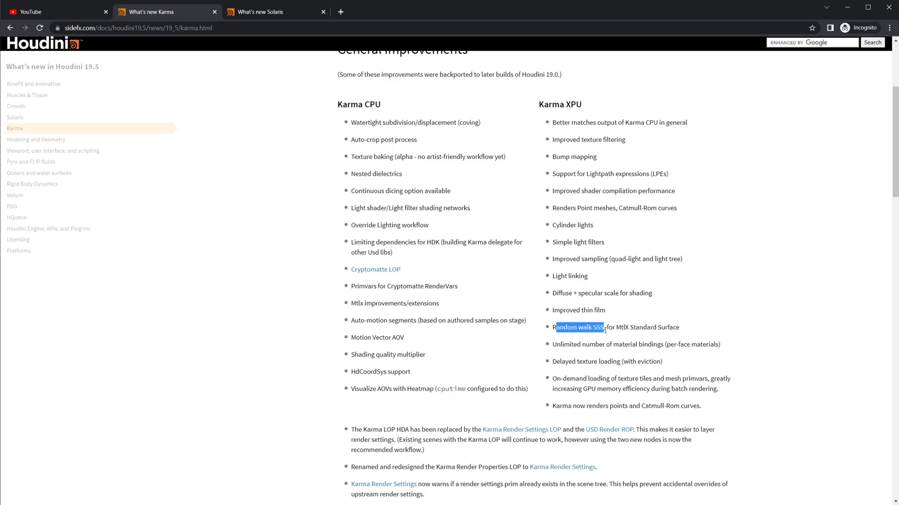
pyautogui.click(592, 365)
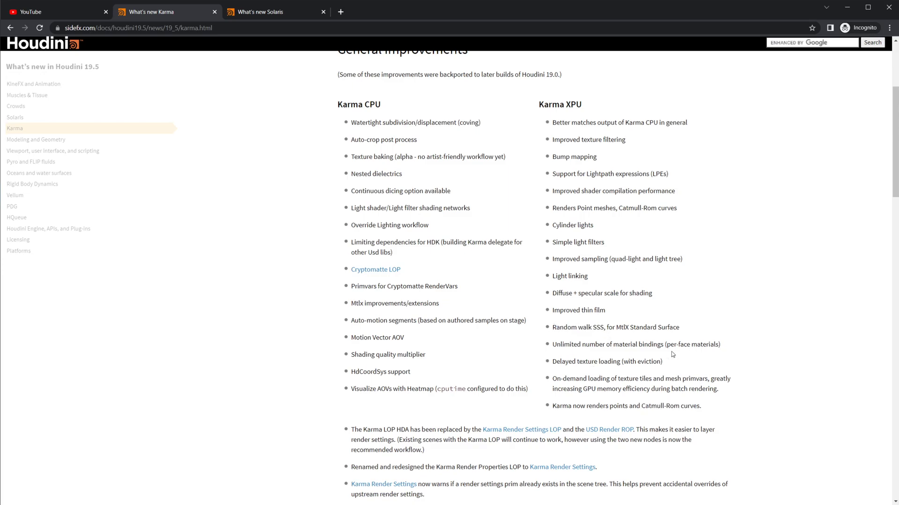
pyautogui.scroll(-2, 672, 354)
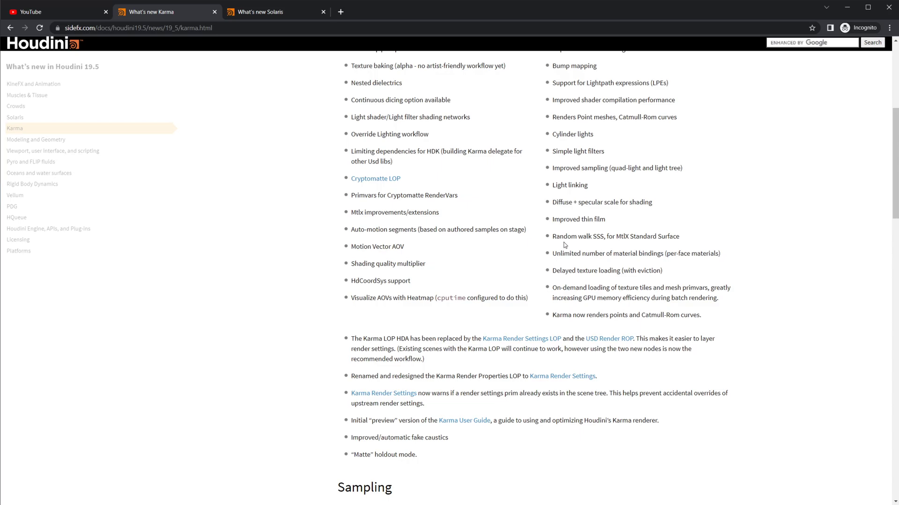
pyautogui.scroll(-8, 584, 246)
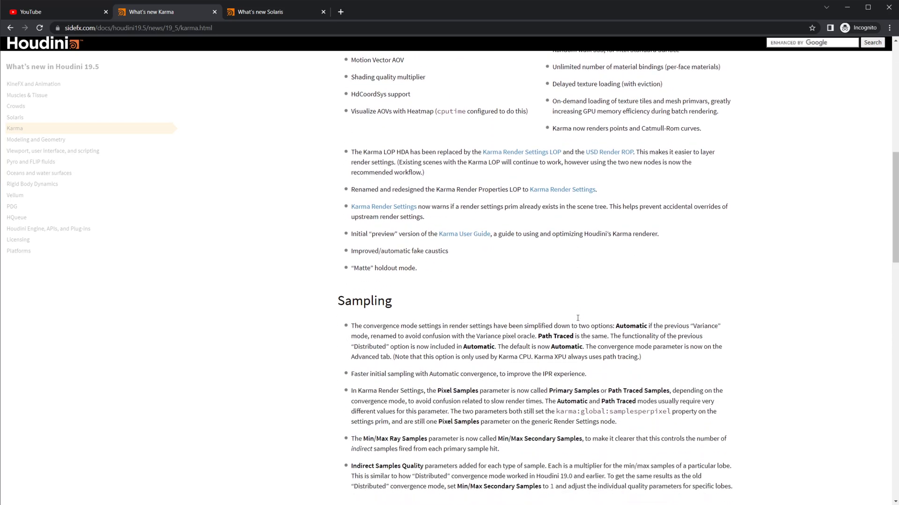
# - Read on through the Sampling, Lighting, Shading and MaterialX sections
pyautogui.moveTo(357, 160); pyautogui.dragTo(640, 180)
pyautogui.click(511, 286)
pyautogui.scroll(-3, 547, 341)
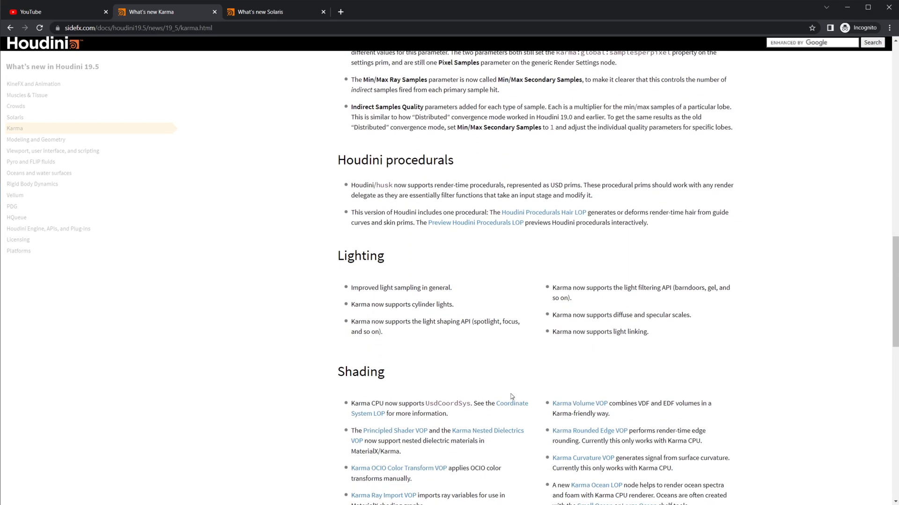
pyautogui.scroll(-3, 511, 396)
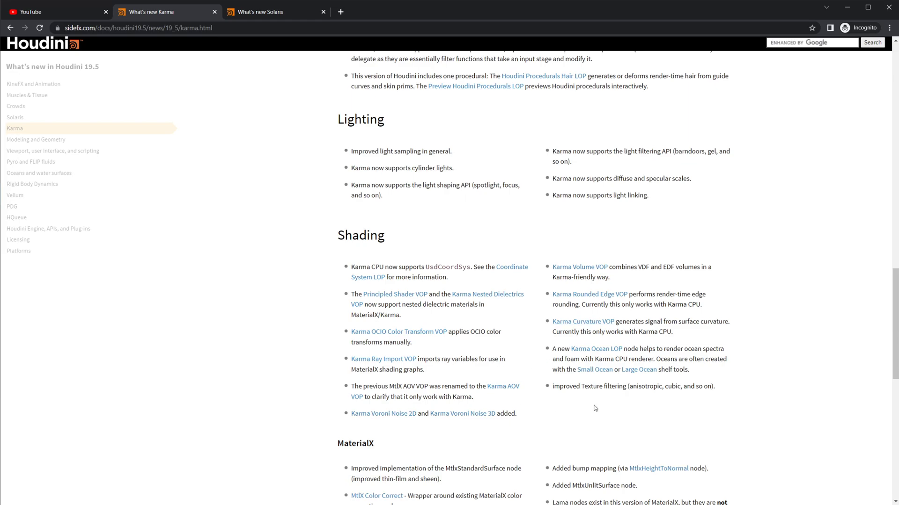
pyautogui.scroll(-4, 543, 388)
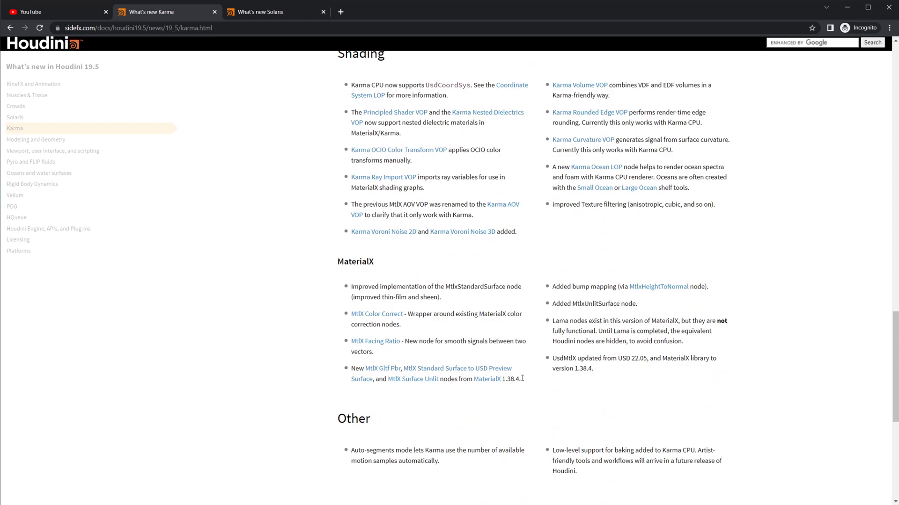
pyautogui.scroll(3, 522, 378)
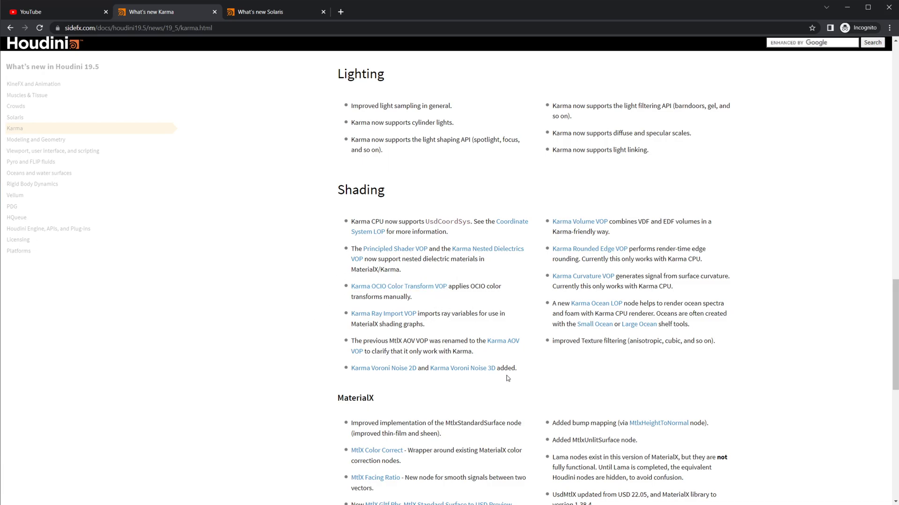
pyautogui.scroll(-2, 507, 378)
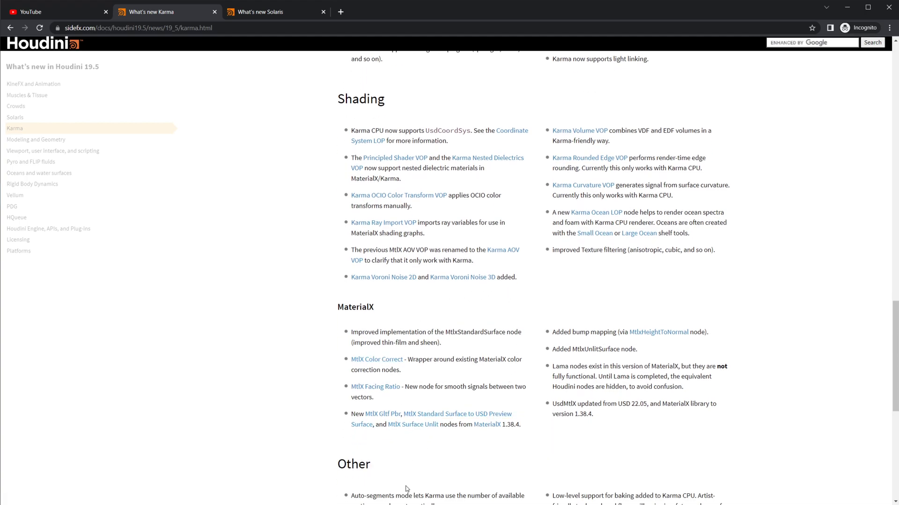
# - Inside materiallibrary1, add a MtlX Color Correct node found by searching 'color co'
pyautogui.hotkey('alt', 'Tab')
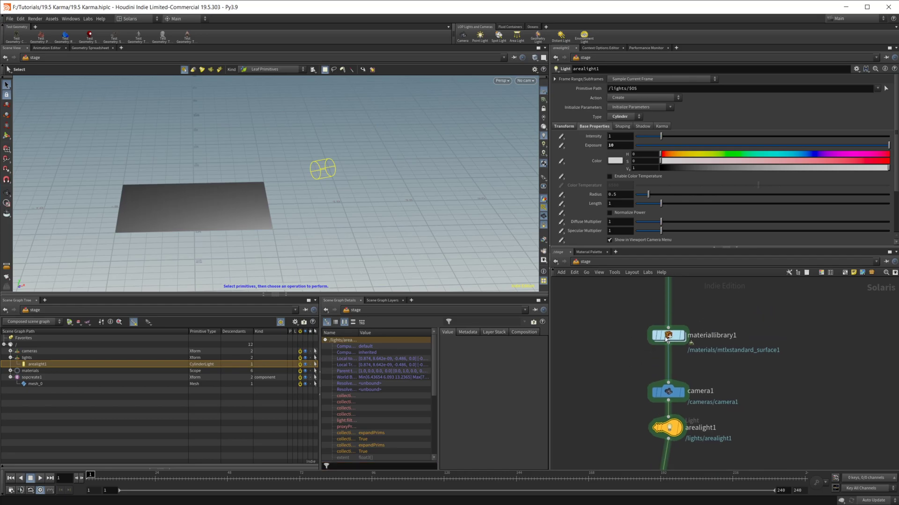
pyautogui.doubleClick(670, 283)
pyautogui.press('Tab')
pyautogui.write('color co')
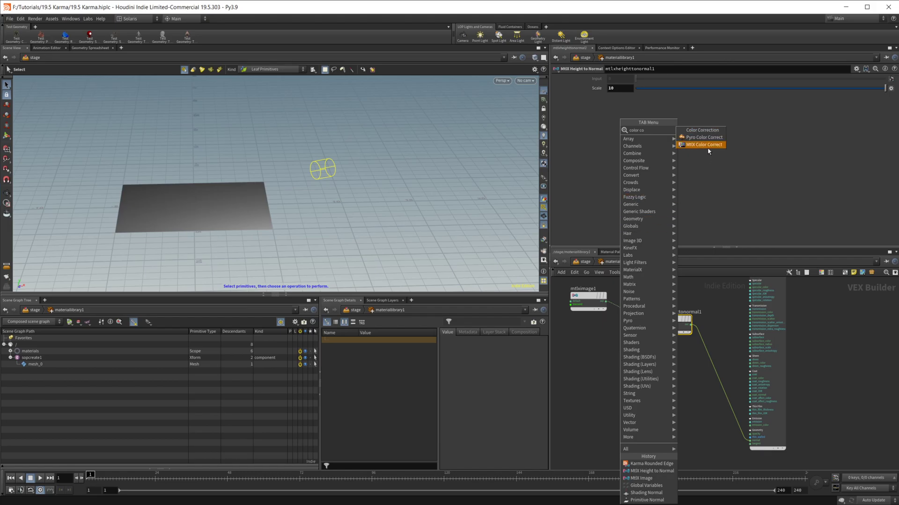
pyautogui.click(704, 144)
pyautogui.click(608, 350)
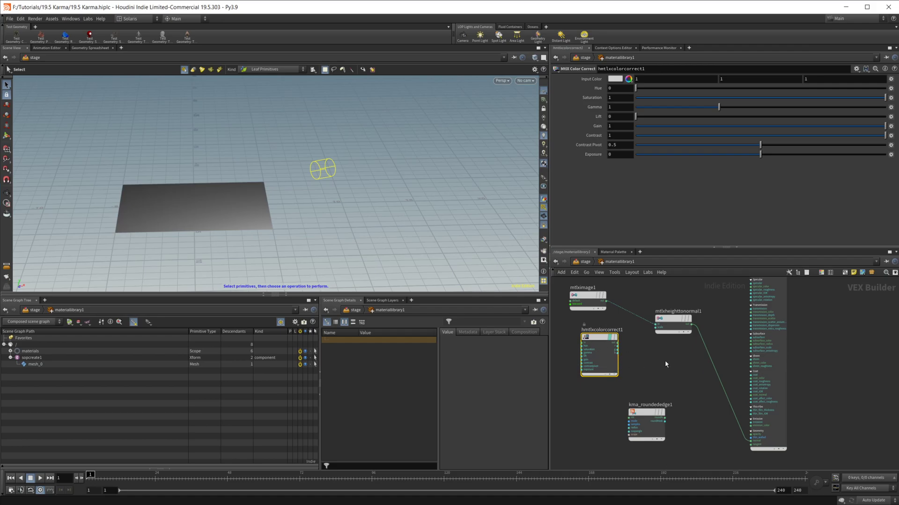
# - Reopen the node search menu and start typing a new search
pyautogui.press('Tab')
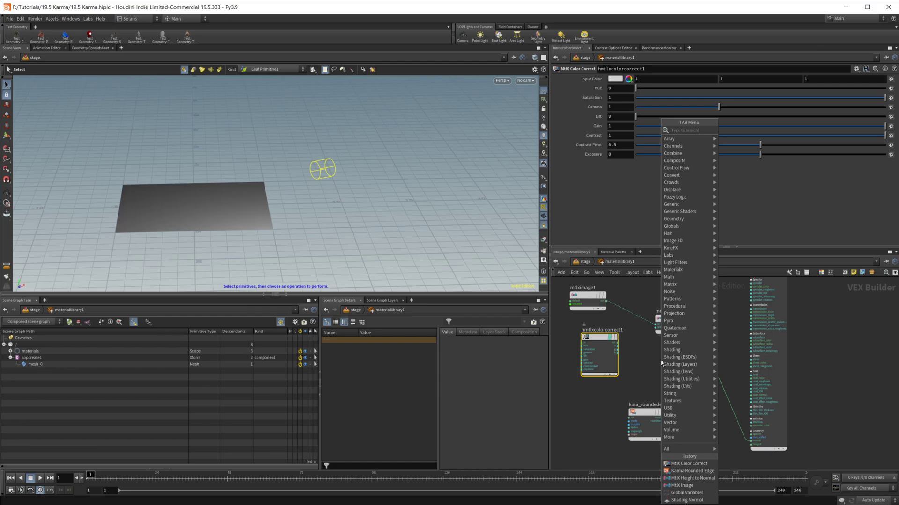
pyautogui.write('k')
pyautogui.press('BackSpace')
pyautogui.write('m')
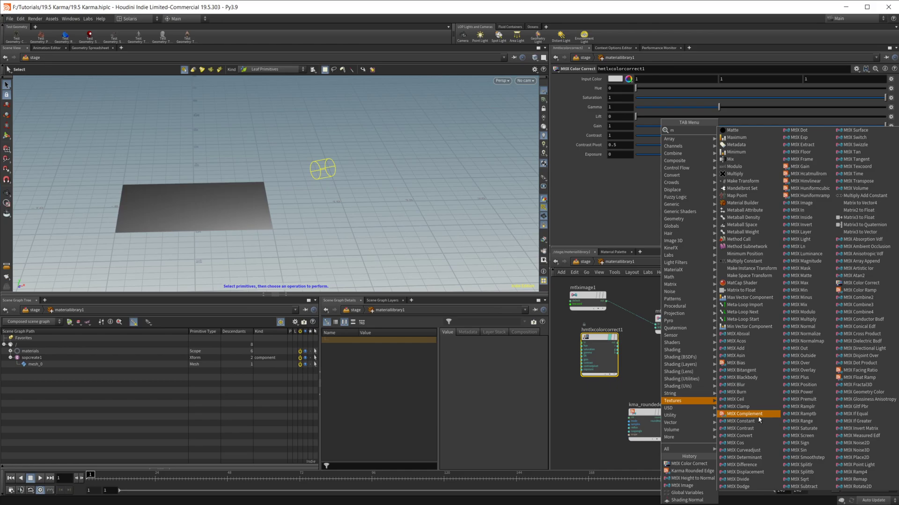
# - Dismiss the node menu and open the What's new Solaris notes in Chrome
pyautogui.click(605, 393)
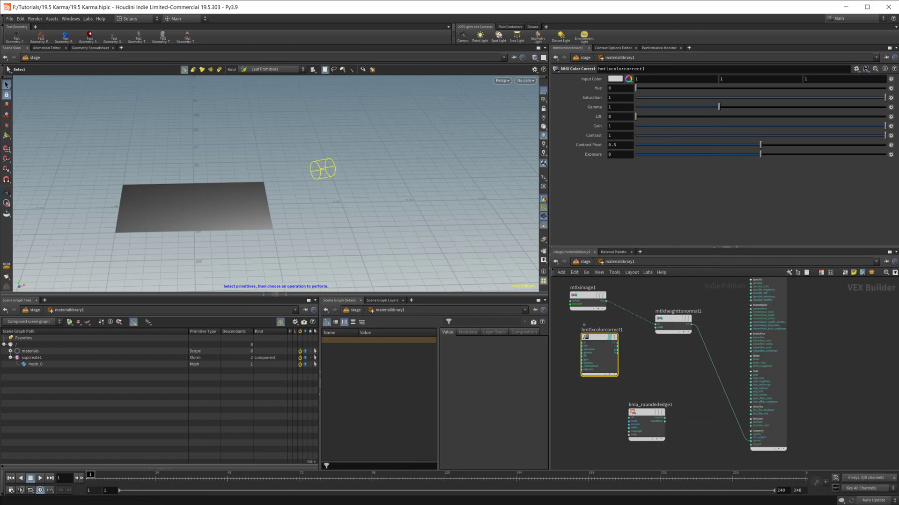
pyautogui.hotkey('alt', 'Tab')
pyautogui.scroll(-3, 290, 327)
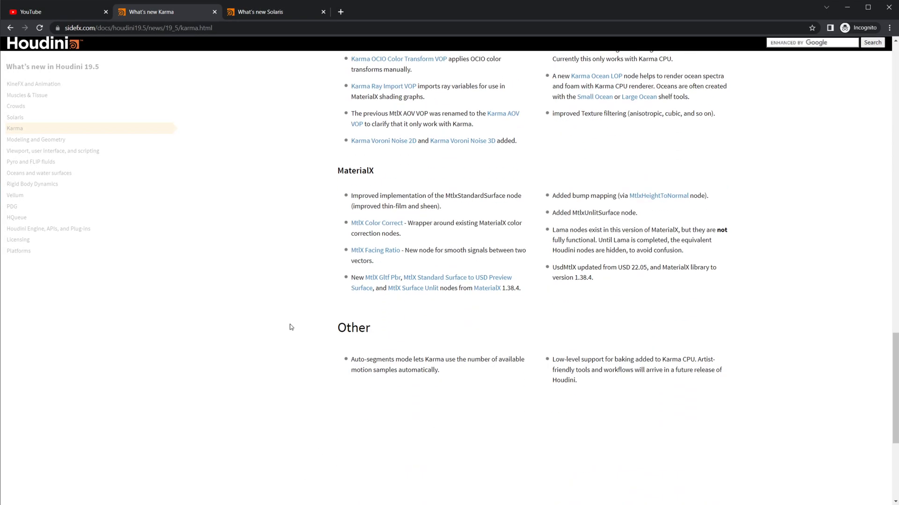
pyautogui.click(290, 12)
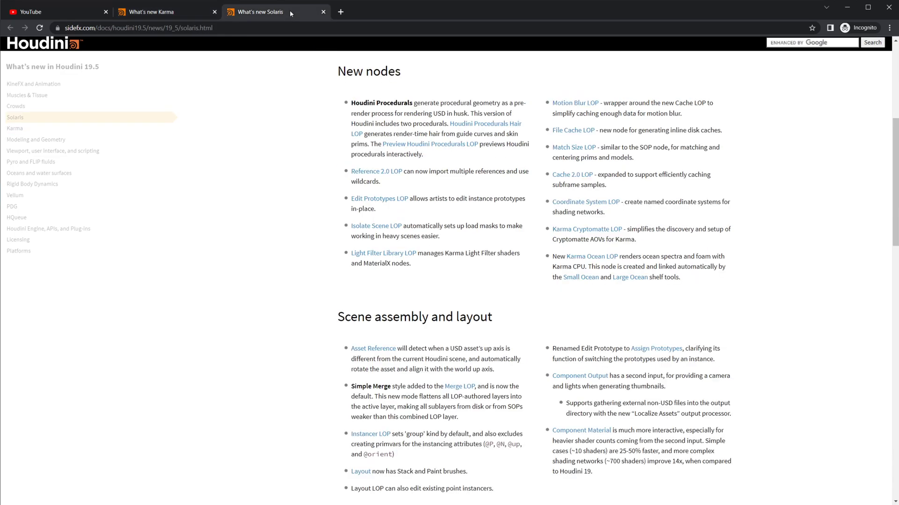
# - Scroll through the New nodes, Scene assembly and Look Development sections
pyautogui.scroll(3, 393, 191)
pyautogui.scroll(2, 392, 191)
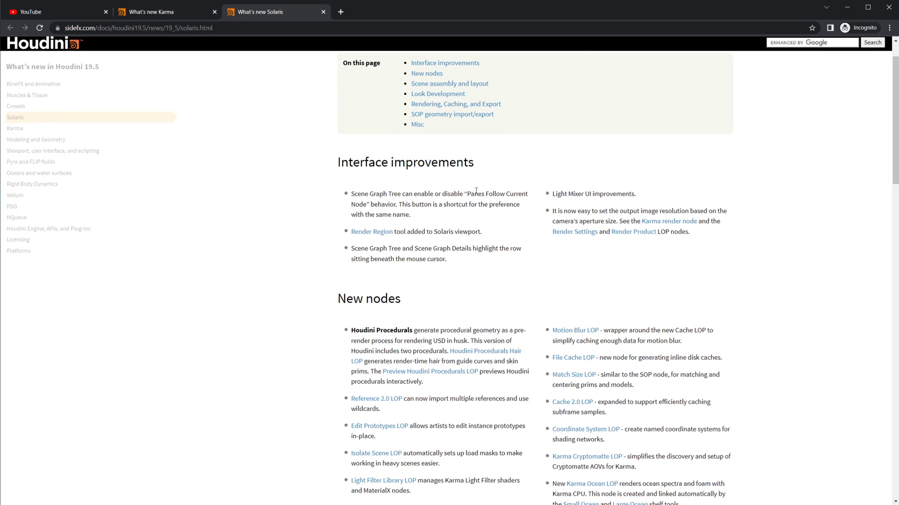
pyautogui.scroll(-5, 475, 204)
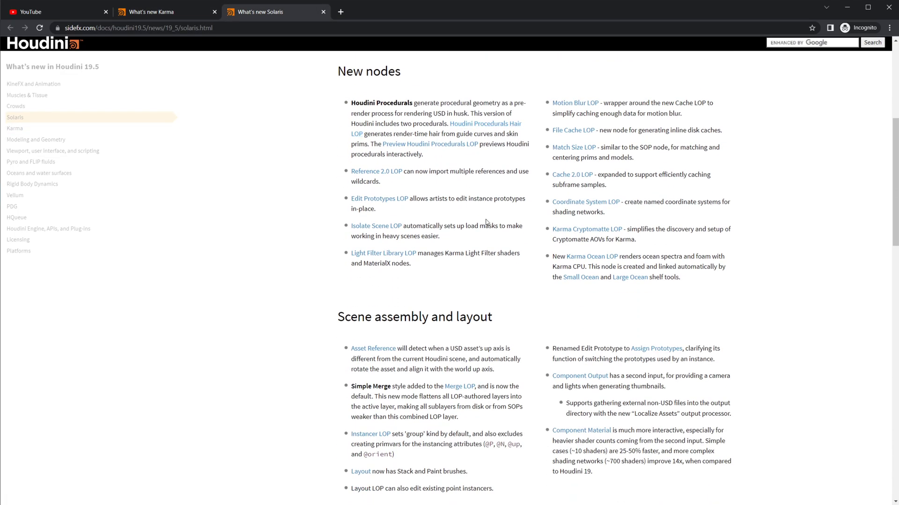
pyautogui.scroll(-5, 484, 226)
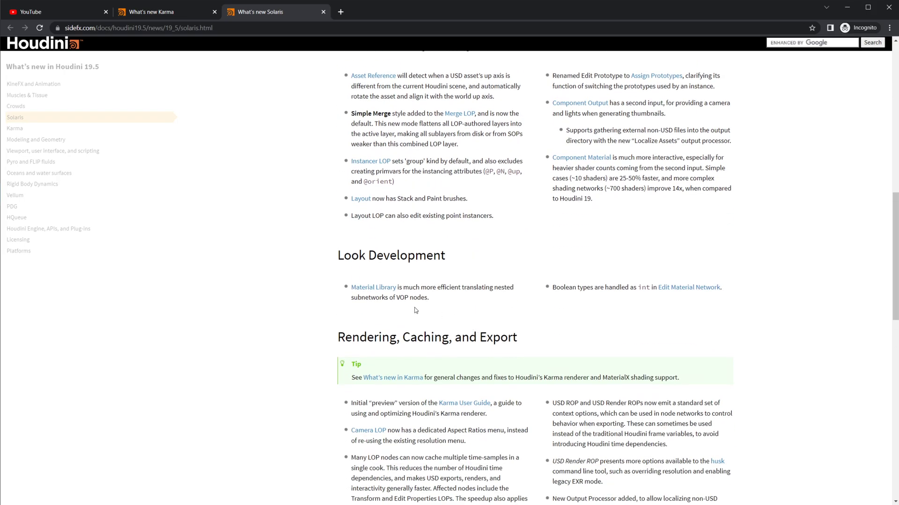
pyautogui.scroll(-2, 306, 311)
pyautogui.scroll(4, 306, 311)
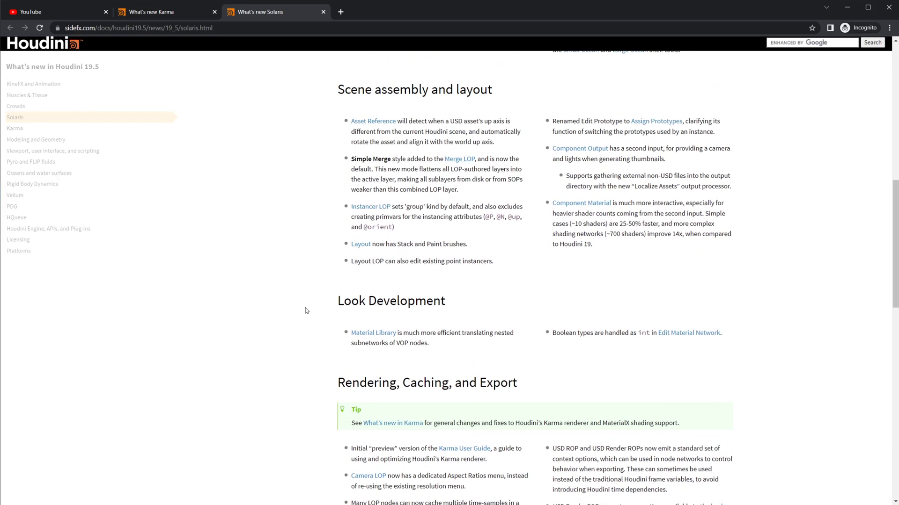
pyautogui.scroll(3, 306, 311)
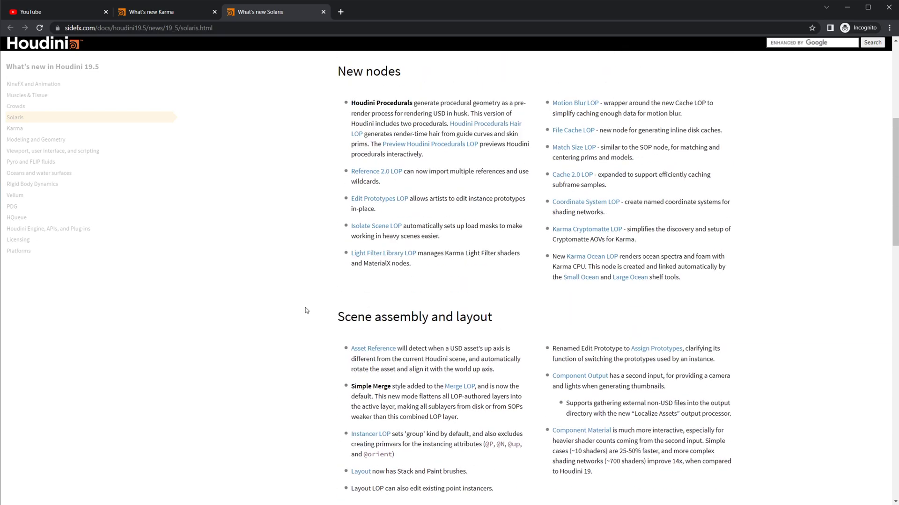
# - Return to Houdini's Solaris window showing materiallibrary1 with the color correct node
pyautogui.hotkey('alt', 'Tab')
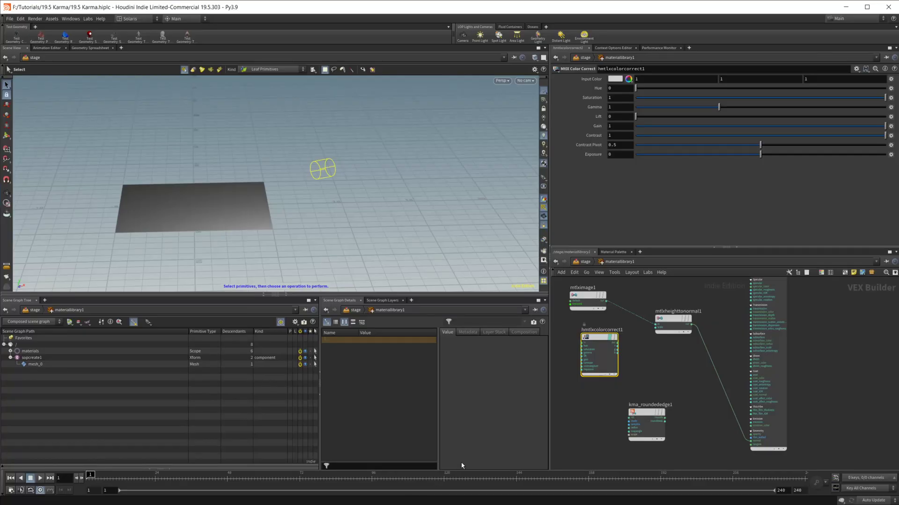